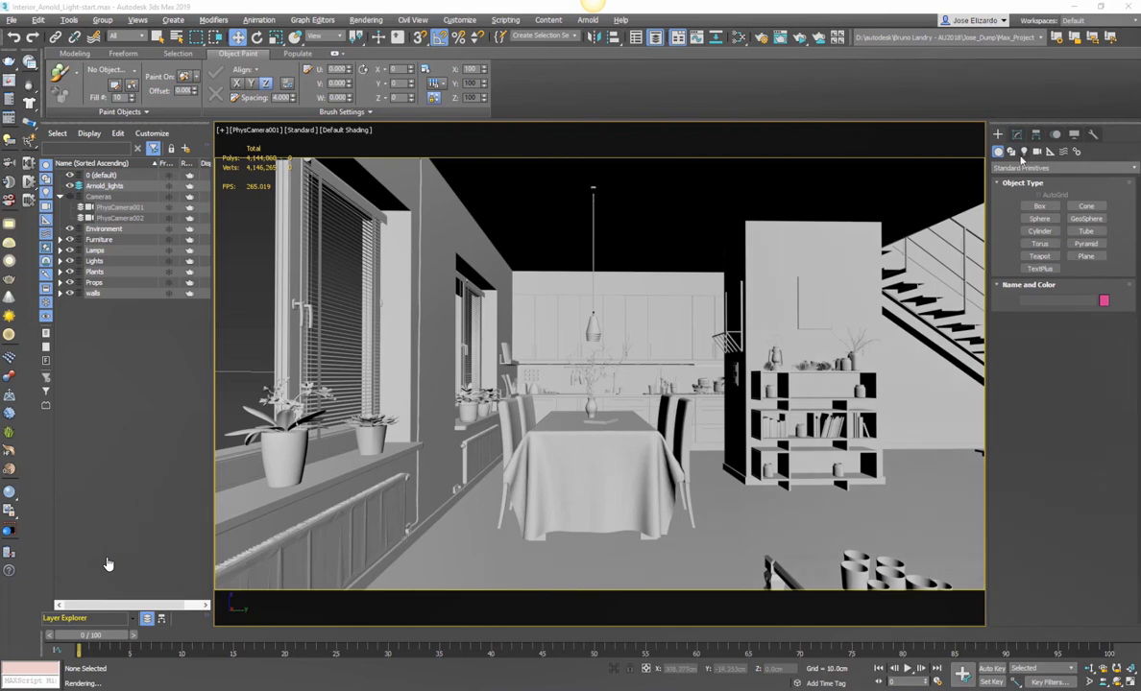
Step: Create an Arnold light of type Skydome and place it on the floor near the bookshelf in the camera view
left_click(1024, 150)
left_click(1022, 169)
left_click(1004, 212)
left_click(1040, 206)
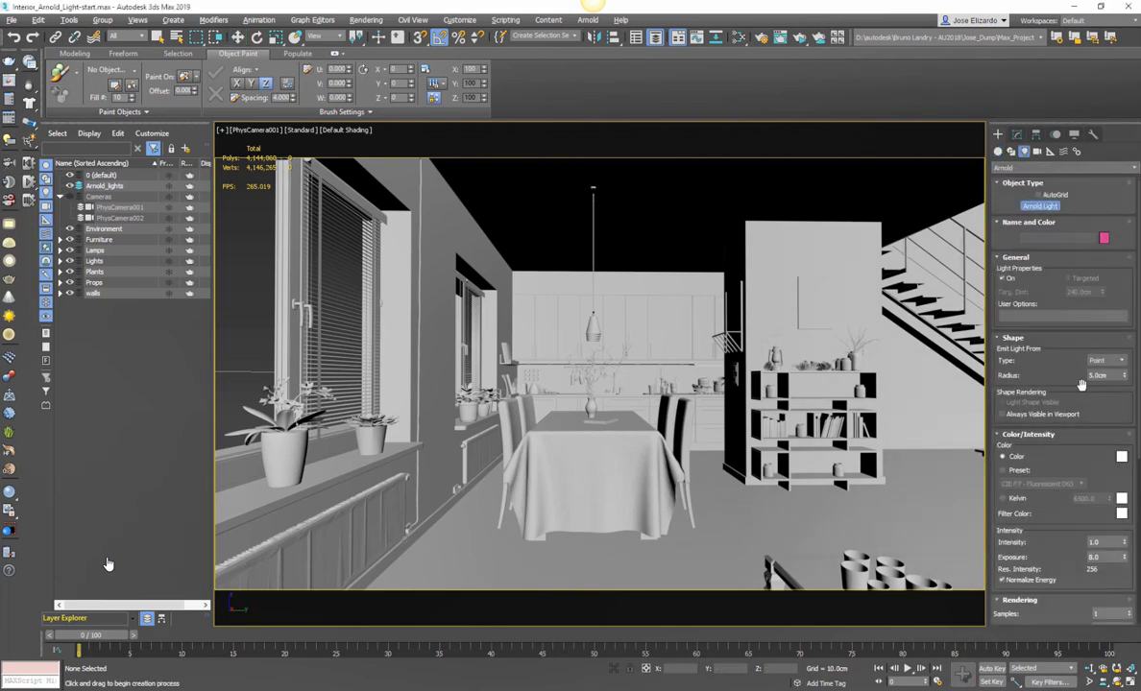
left_click(1104, 361)
left_click(1103, 408)
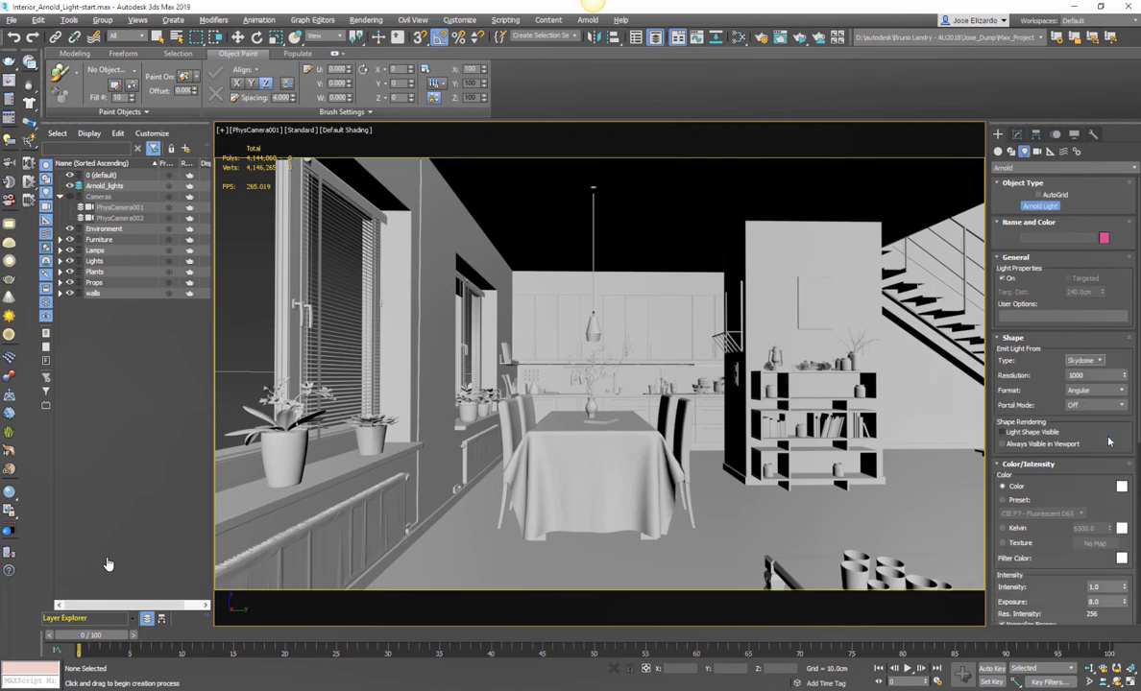
left_click(785, 519)
Step: Start an ActiveShade preview and set the skydome light's colour to a very pale blue
left_click(798, 38)
left_click(1016, 135)
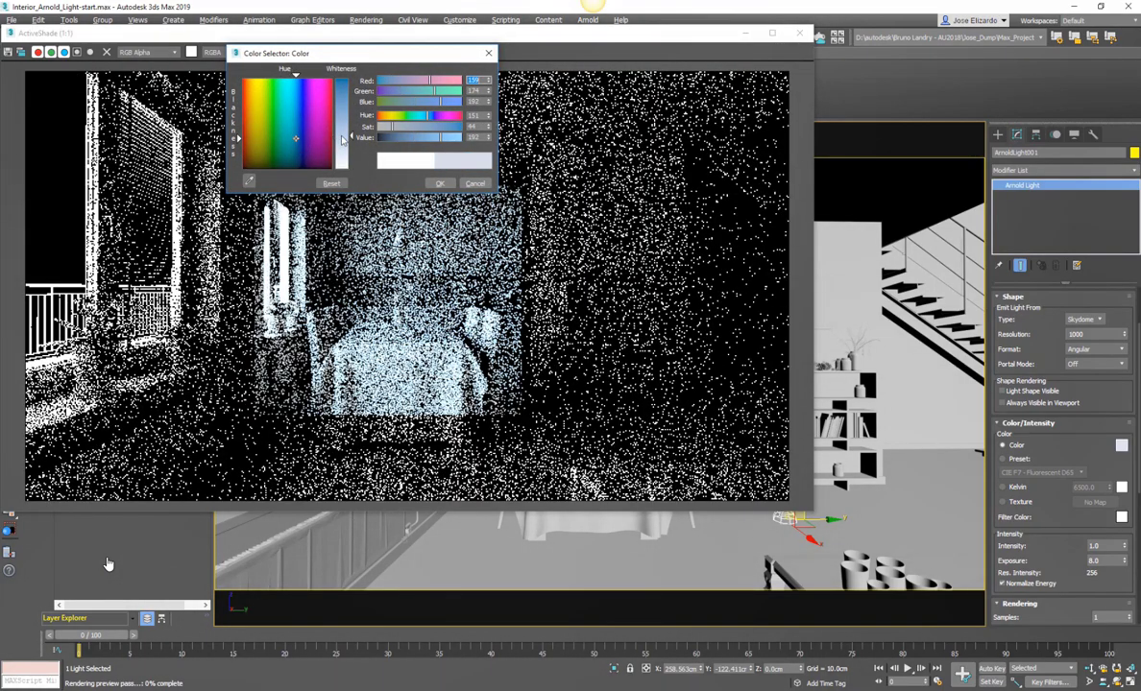
left_click(440, 183)
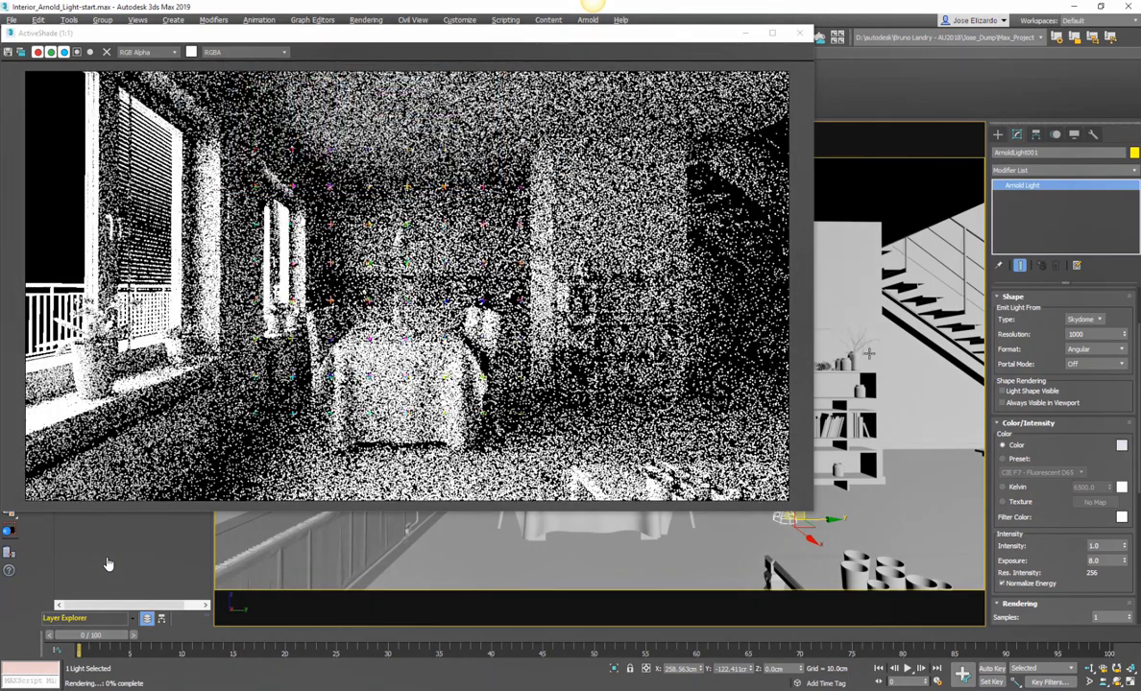
Step: Set the skydome light's intensity to 3 and its exposure to 2
scroll(1072, 509, "down", 1)
left_click_drag(1110, 512, 1030, 478)
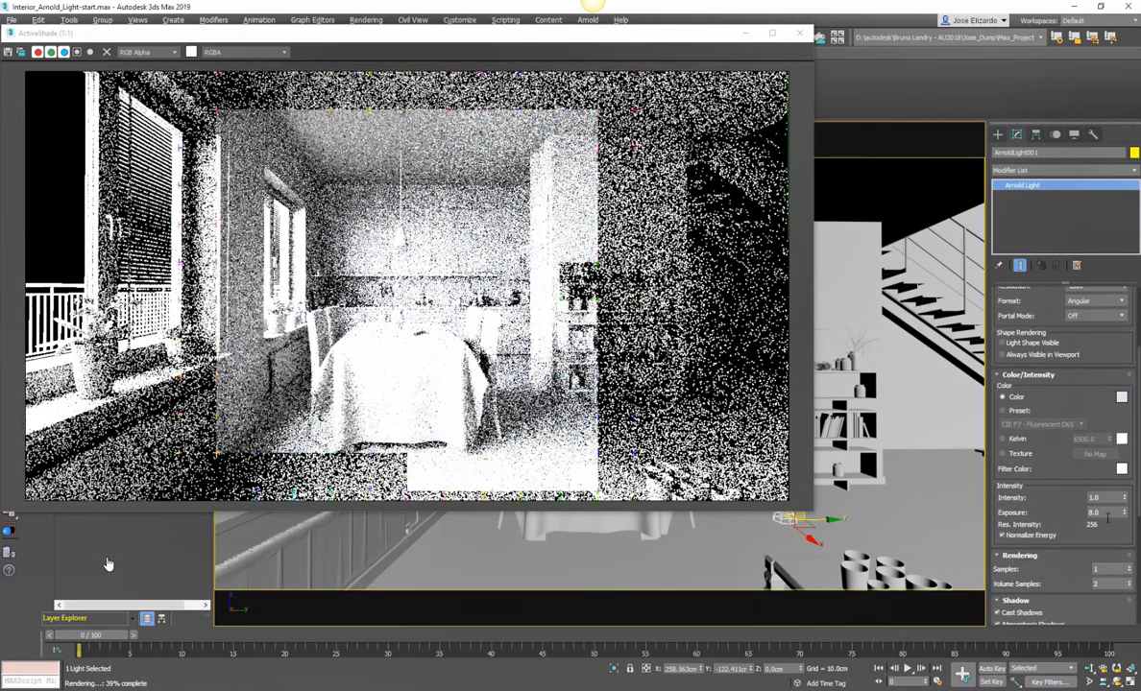
type("1")
key("Return")
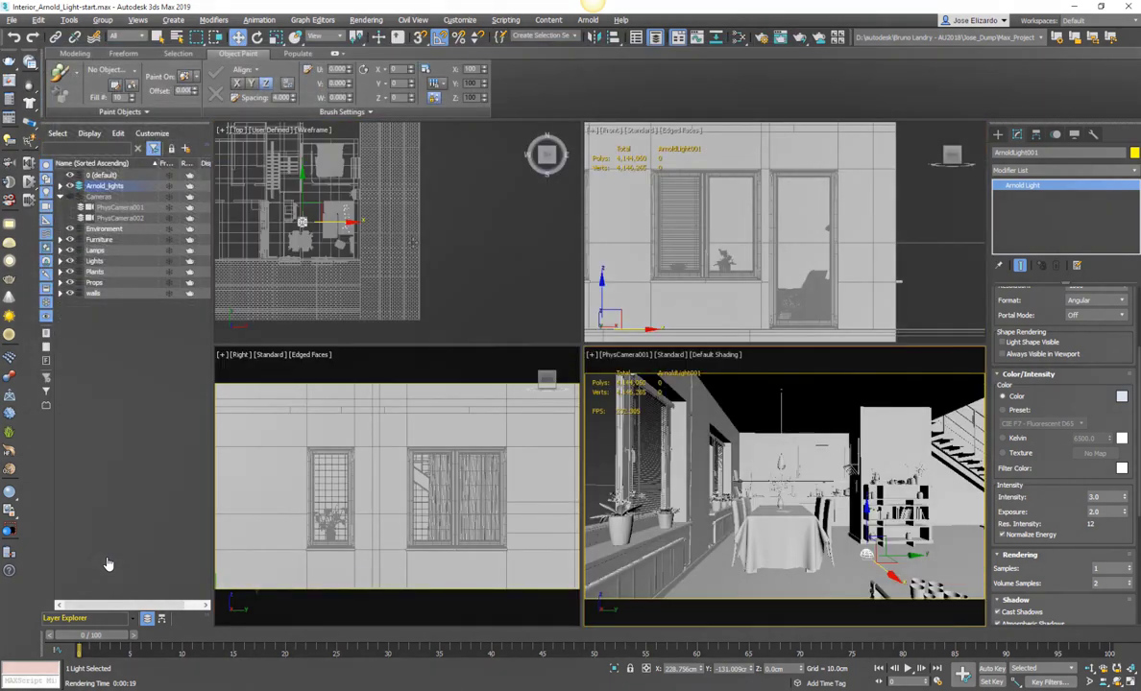
Step: Create Arnold lights of type Quad covering the windows and the door, working from the Front view of the facade
key("alt+w")
right_click(680, 246)
key("alt+w")
scroll(600, 317, "down", 2)
middle_click_drag(600, 317, 778, 292)
left_click(998, 135)
left_click(1040, 206)
left_click(1085, 360)
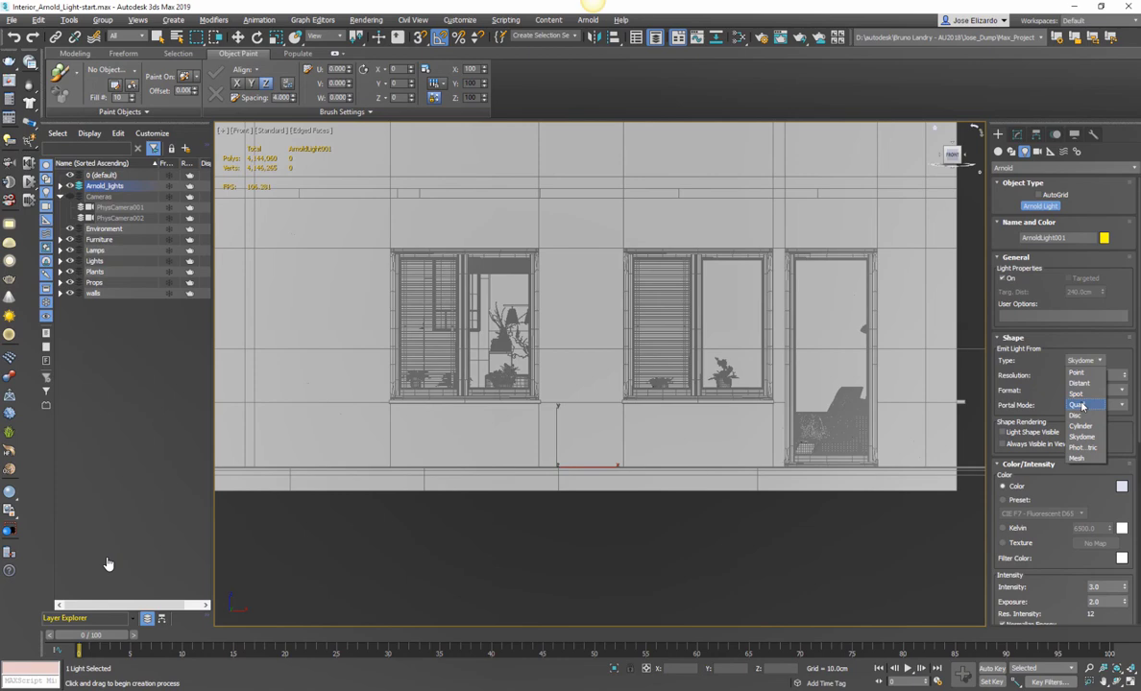
left_click(1079, 404)
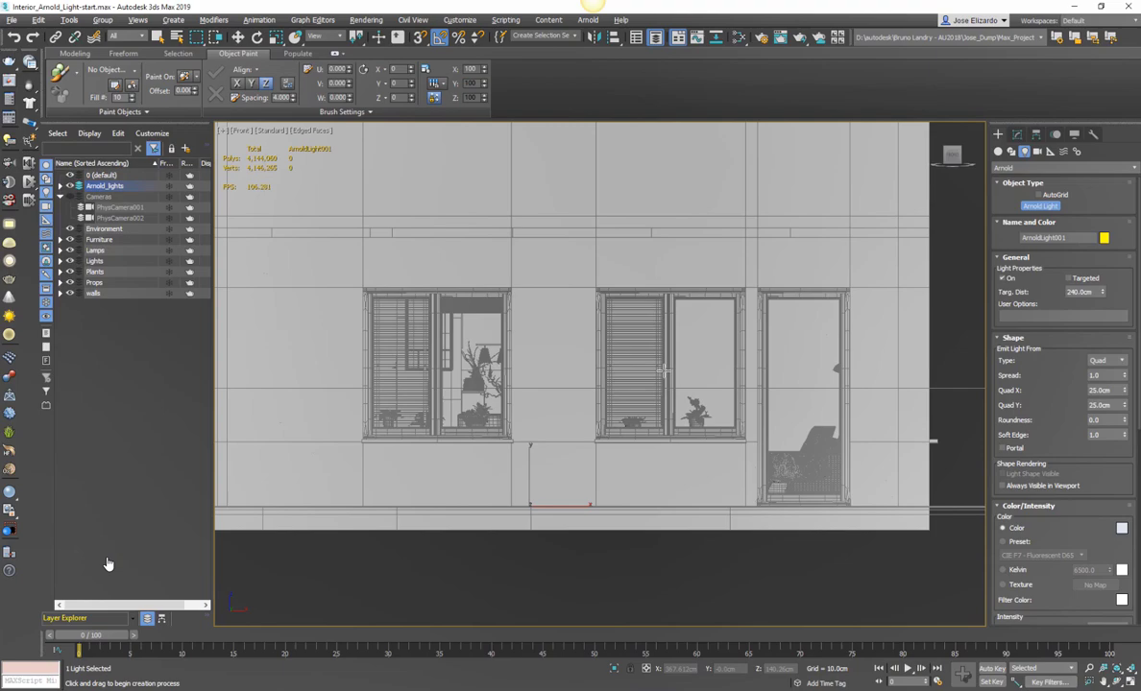
key("alt+w")
key("w")
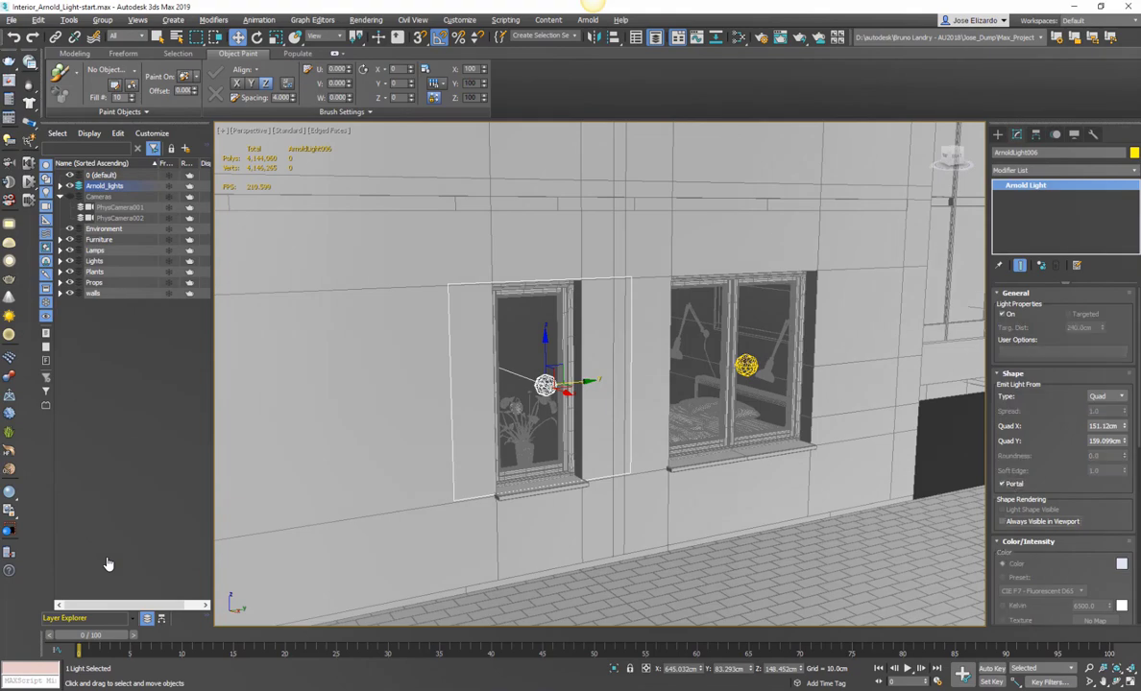
Step: Enable the Portal option on the quad lights in front of the windows and the door
left_click(748, 364)
middle_click_drag(576, 414, 624, 416)
left_click(441, 470)
left_click(1002, 485)
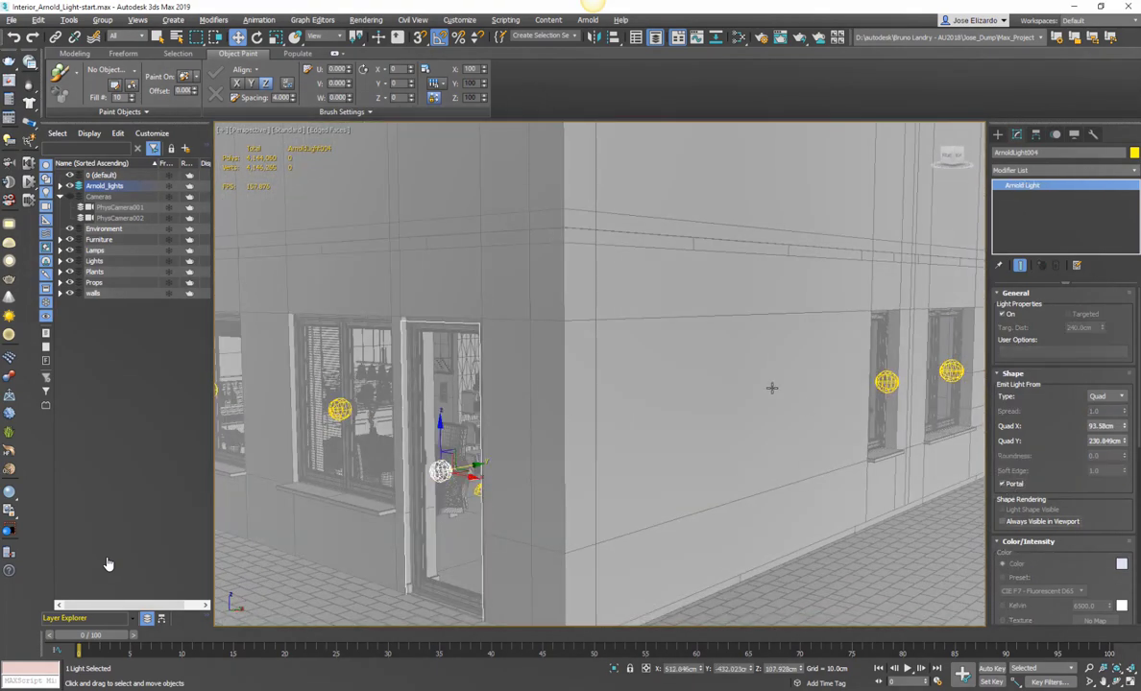
middle_click_drag(771, 390, 635, 389, "alt")
Step: Return to the PhysCamera001 view and set the skydome light's portal mode to Interior Only
key("c")
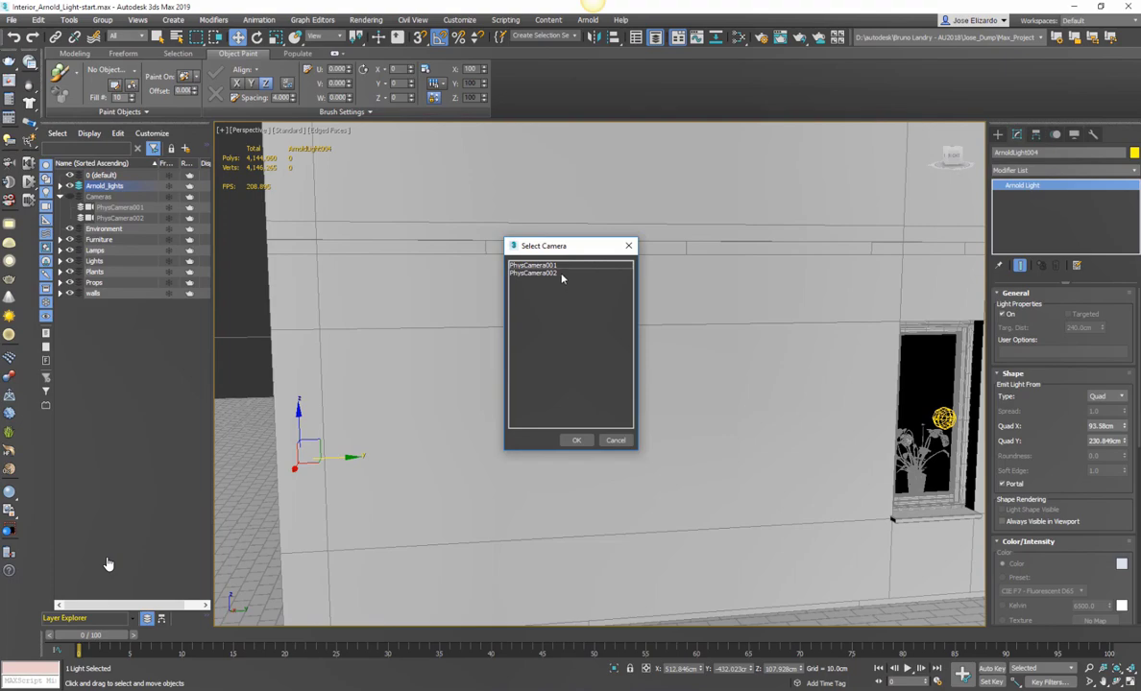
double_click(534, 266)
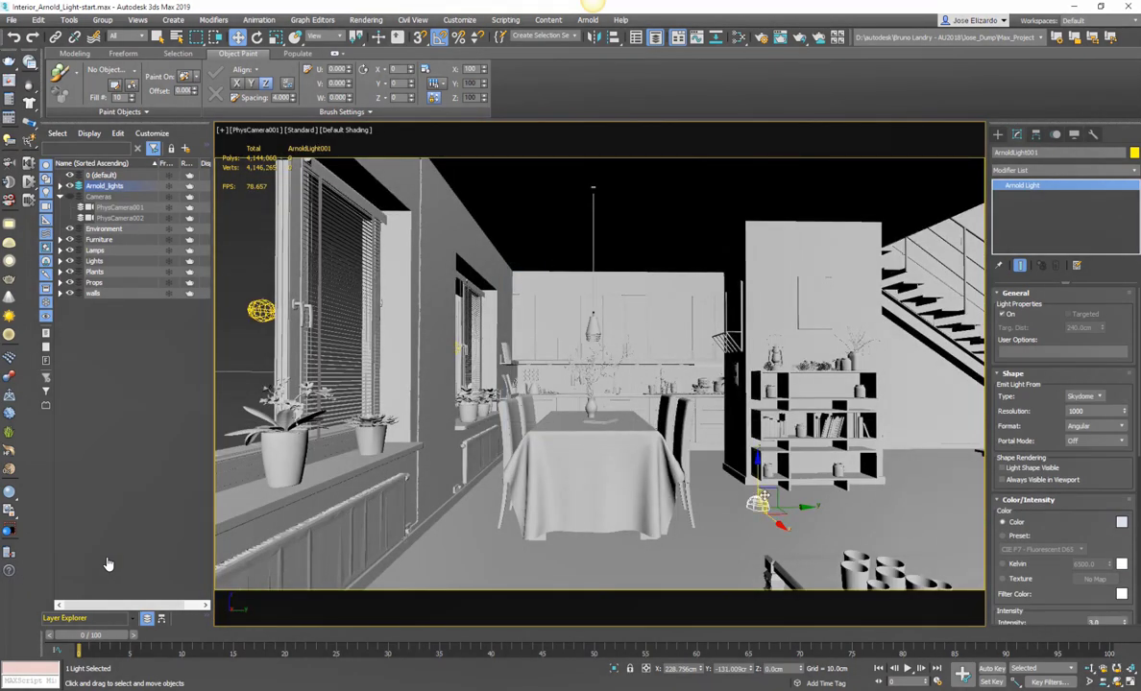
left_click(1085, 440)
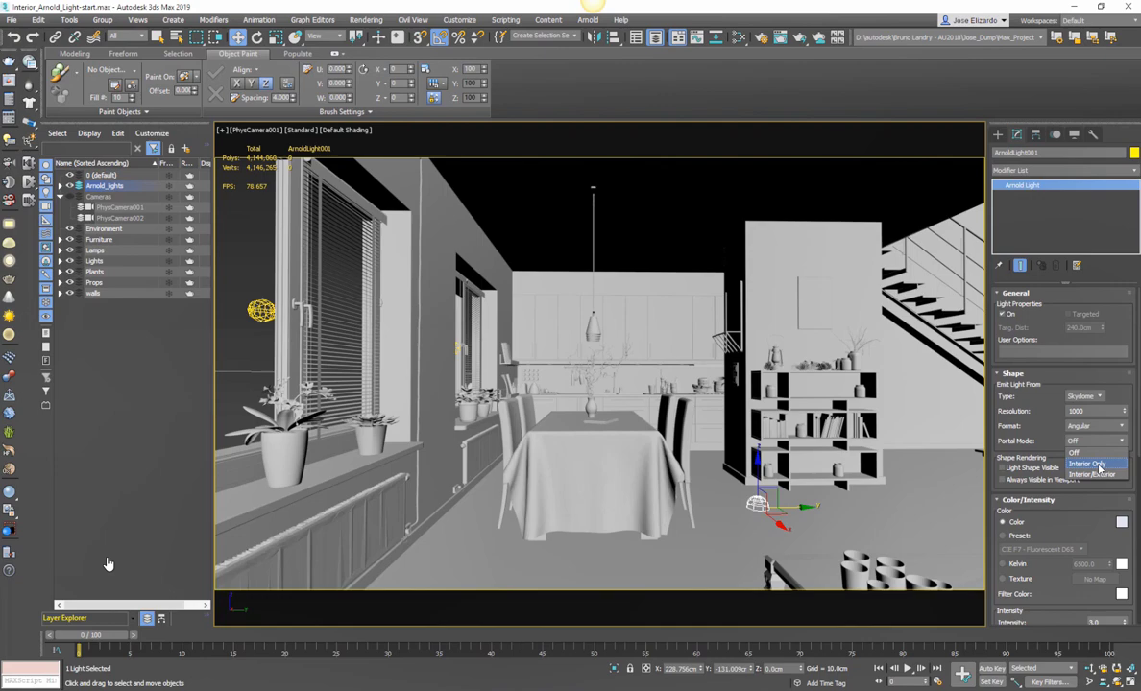
left_click(1099, 465)
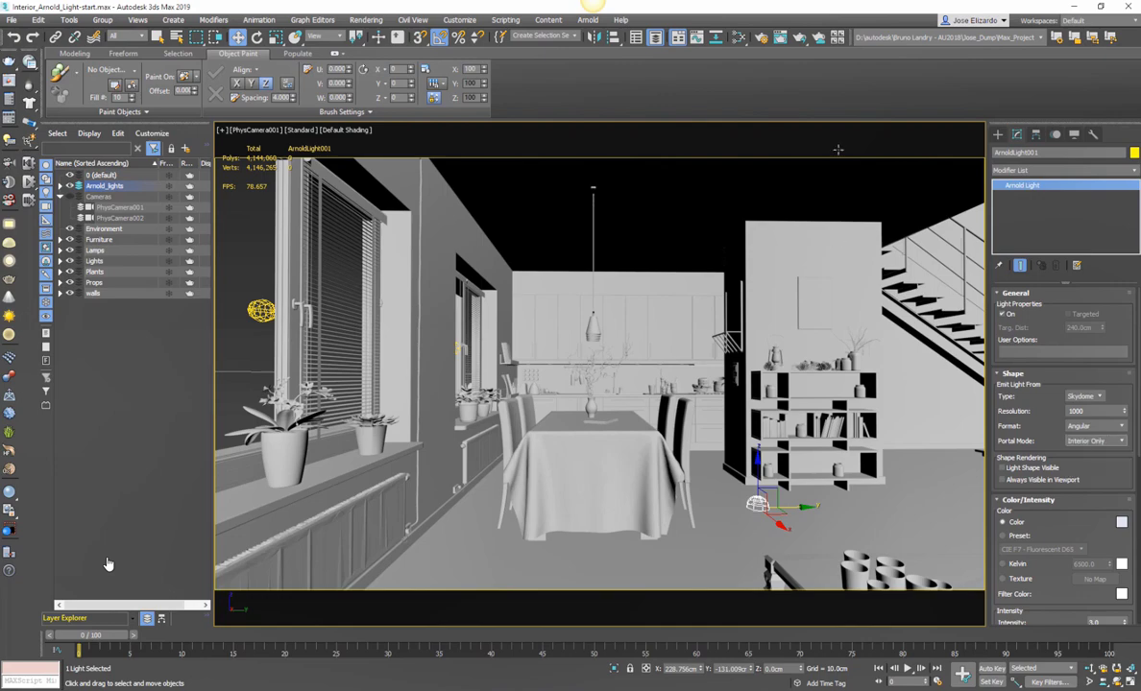
Step: Load the previous render into channel A of the RAM Player and render the PhysCamera001 view with the portals active
left_click(799, 38)
left_click_drag(386, 49, 425, 76)
left_click(366, 19)
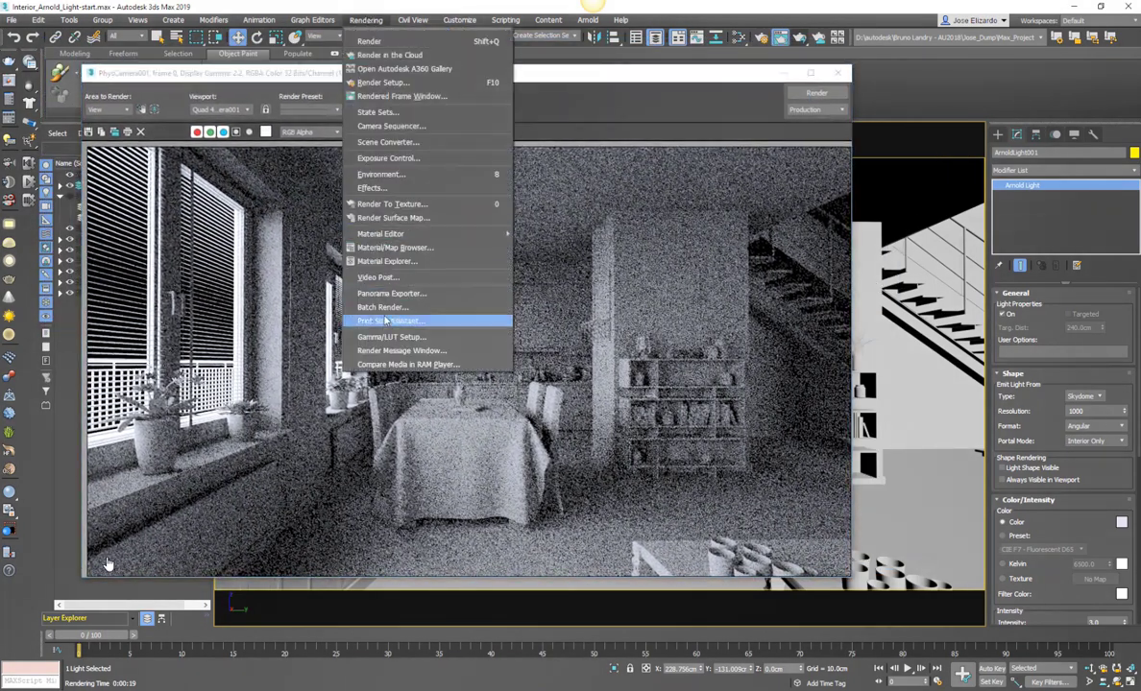
left_click(370, 364)
left_click(142, 420)
left_click(463, 626)
left_click_drag(516, 412, 642, 239)
left_click(640, 205)
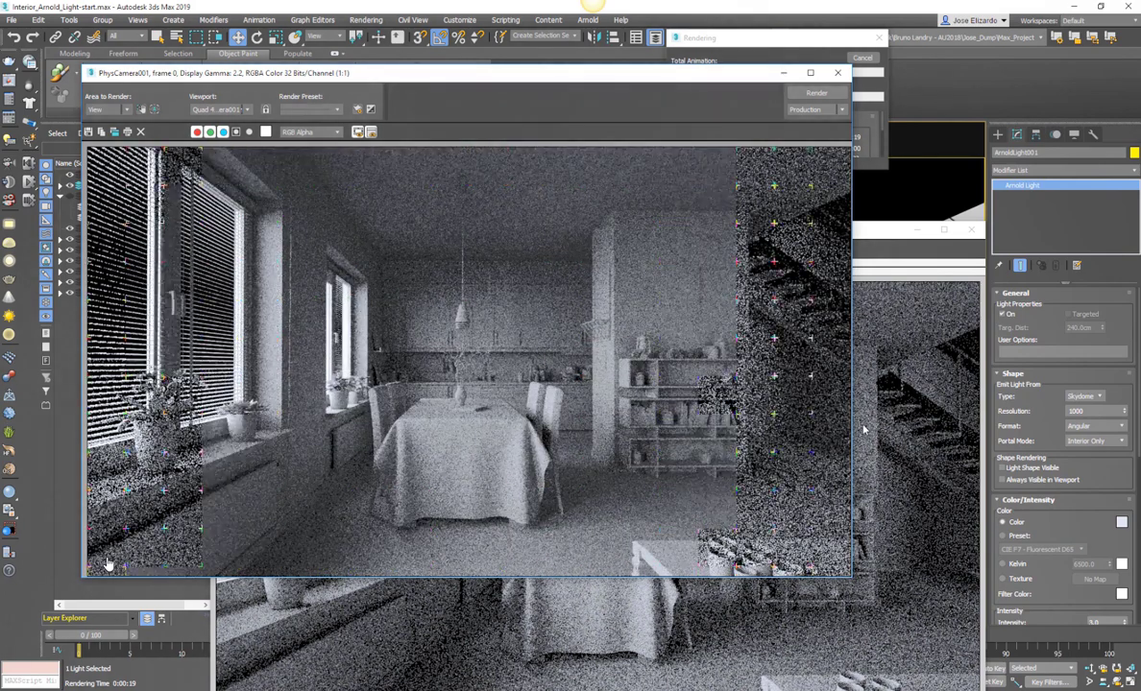
Step: Load the new render into channel B of the RAM Player and compare the noise in both images with the split divider
left_click(622, 646)
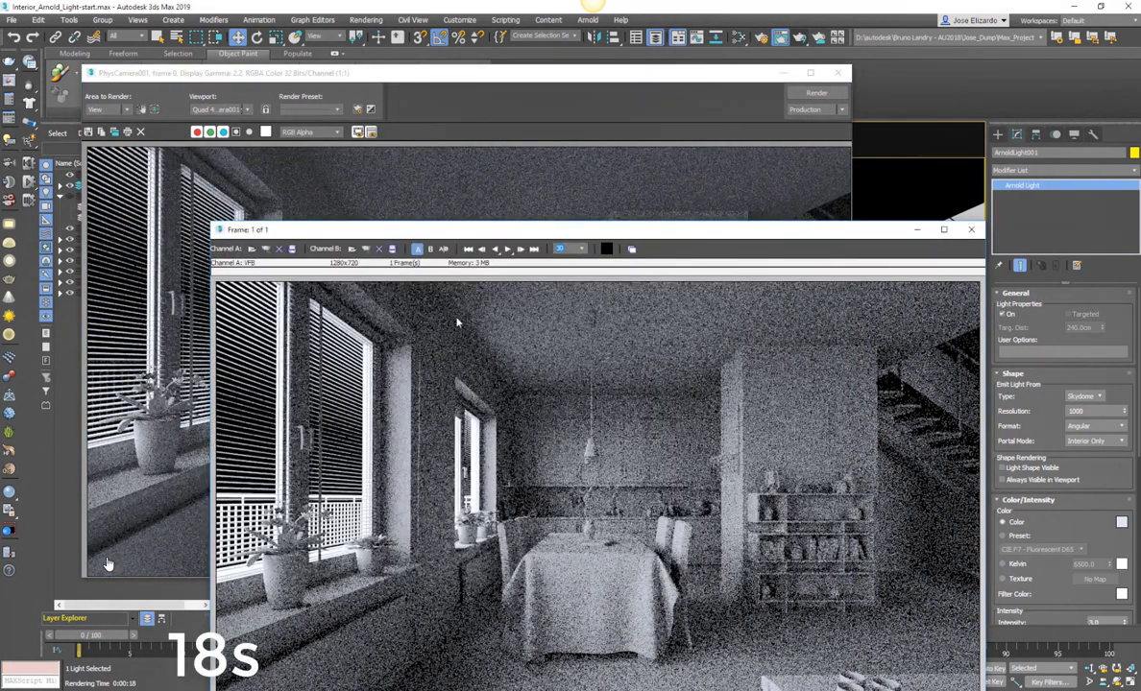
left_click(366, 250)
left_click(619, 530)
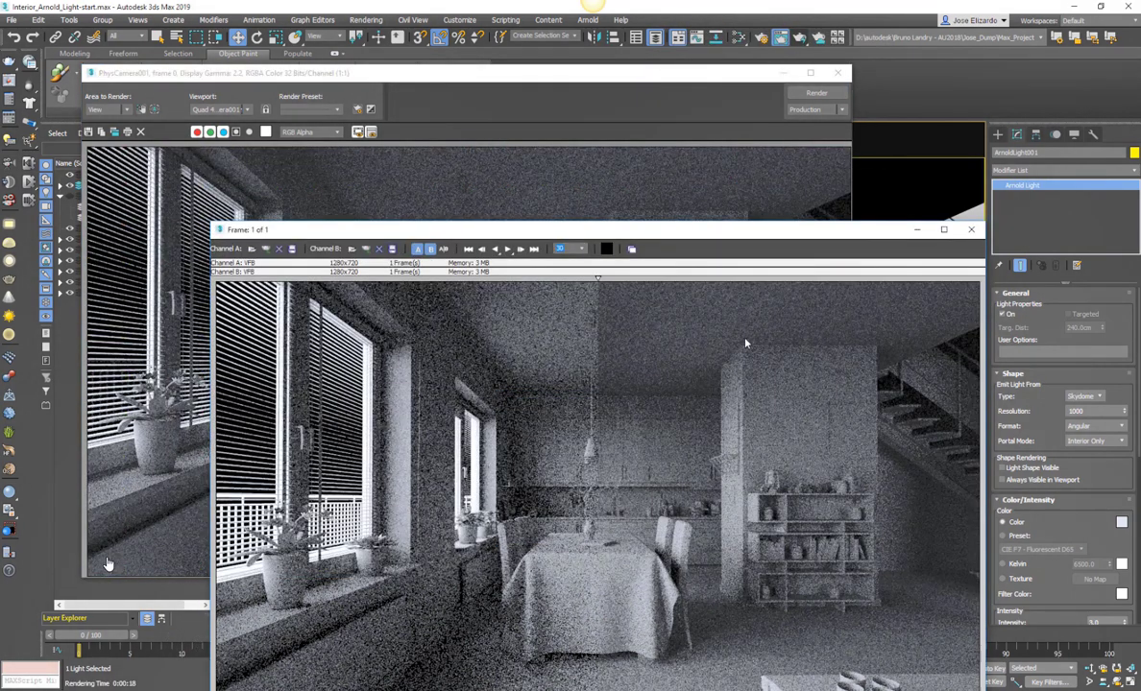
left_click_drag(687, 231, 661, 101)
left_click_drag(573, 152, 240, 261)
left_click_drag(741, 101, 716, 141)
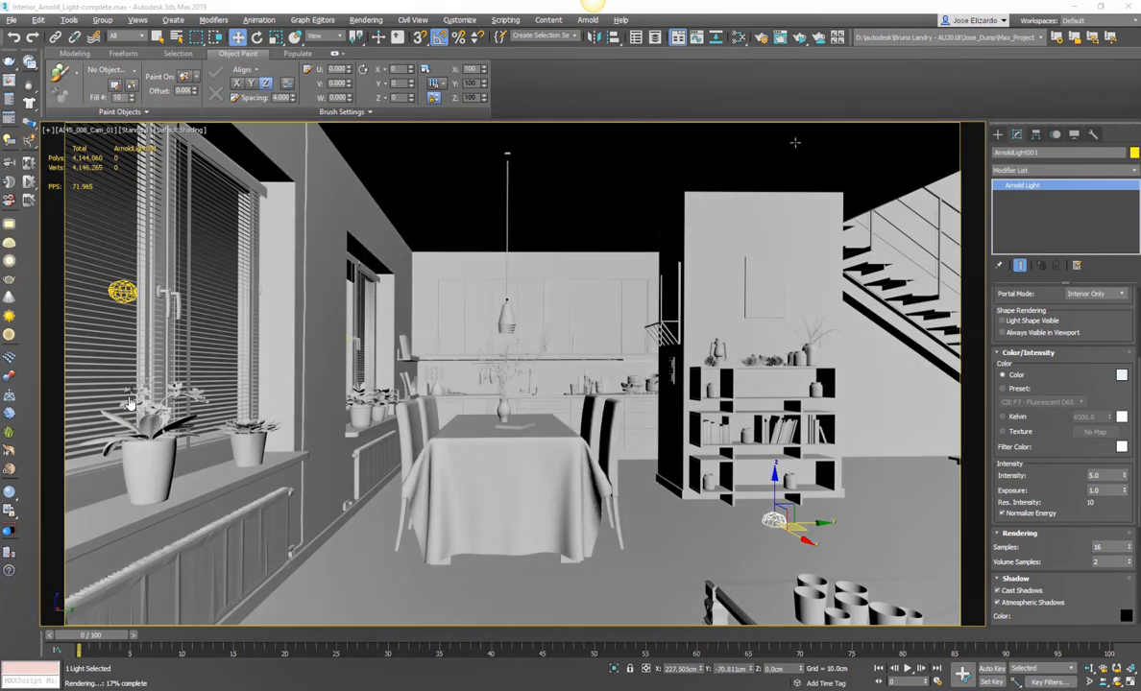
Step: Start an ActiveShade preview and switch the skydome light's colour source to Texture
left_click(796, 38)
left_click_drag(486, 35, 600, 52)
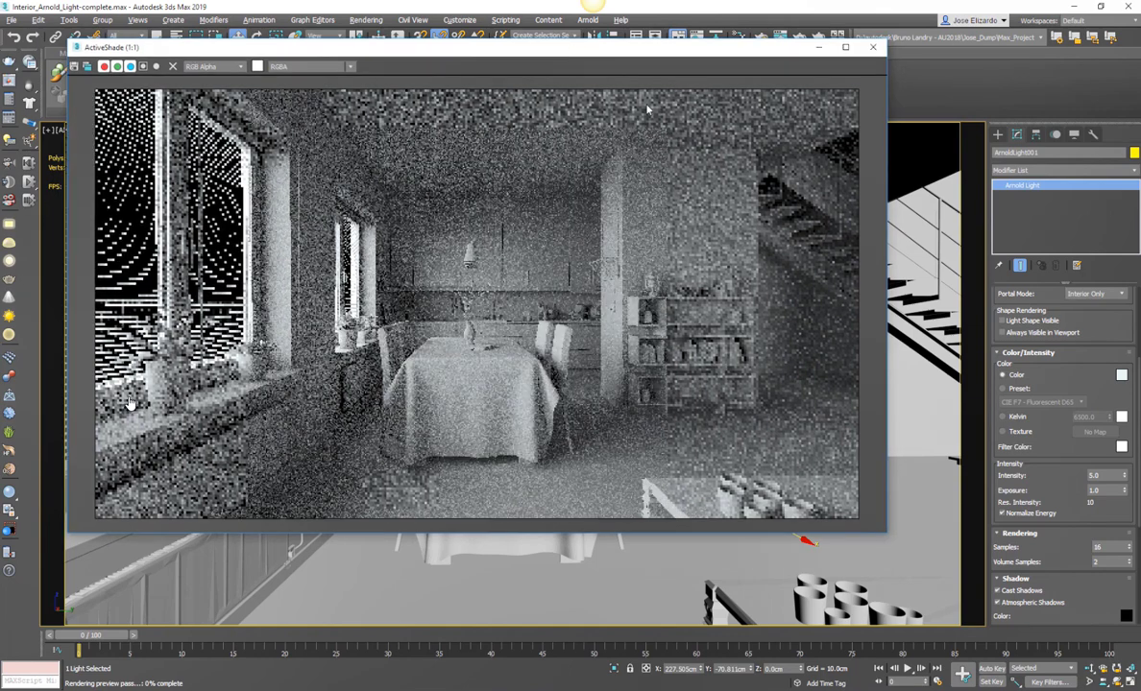
left_click(1004, 433)
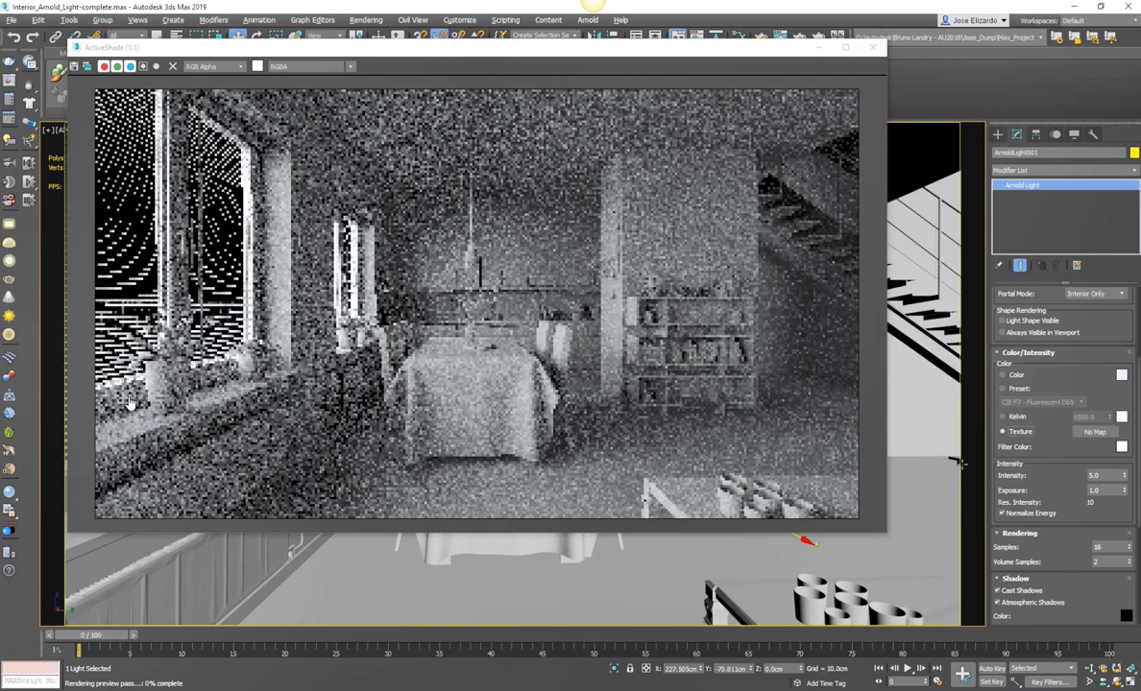
Step: Add a Bitmap map in the Slate Material Editor and load Barce_Rooftop_C_3k.hdr as real pixels (32 bpp)
key("m")
right_click(218, 487)
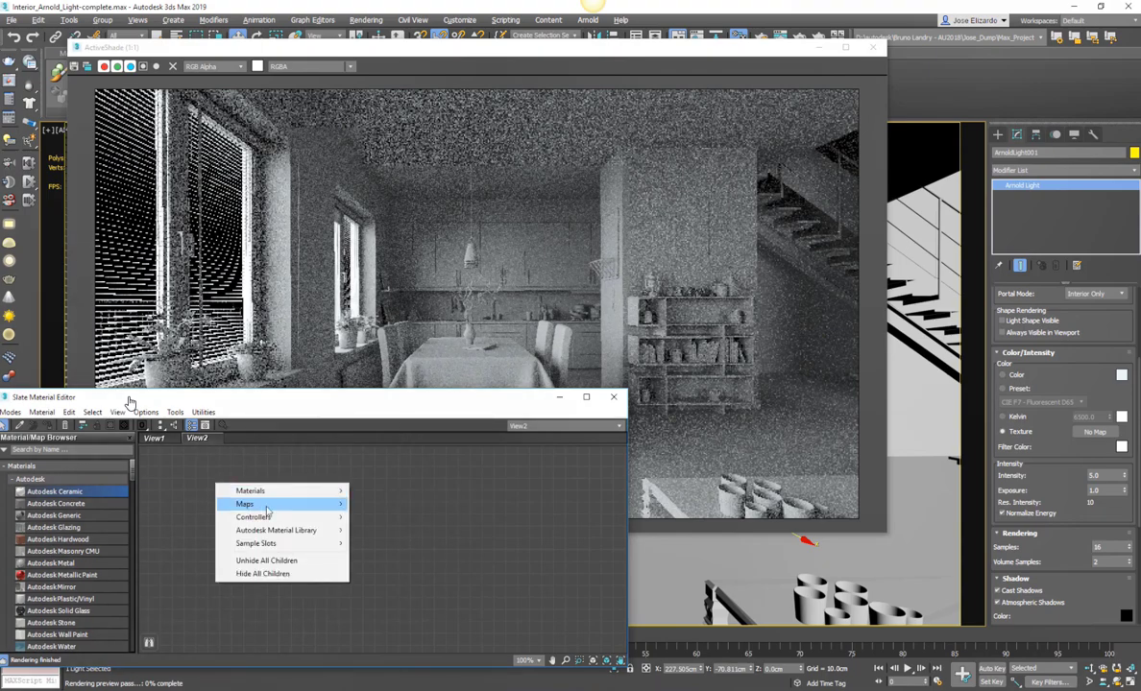
mouse_move(288, 504)
mouse_move(373, 509)
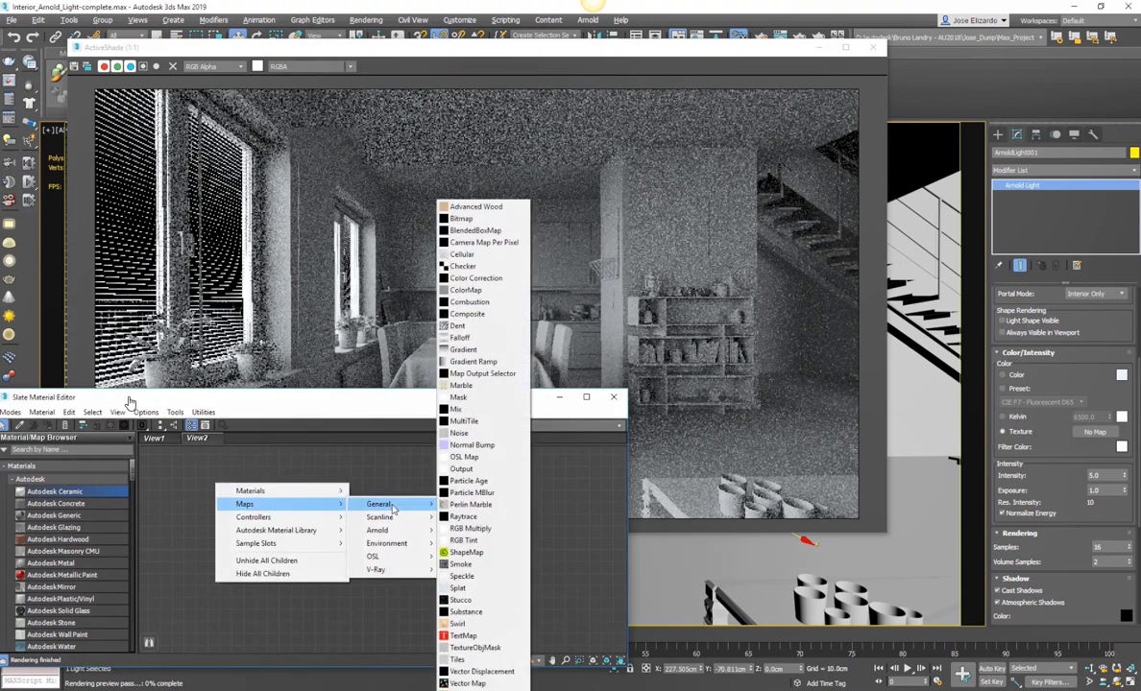
left_click(460, 222)
left_click(32, 362)
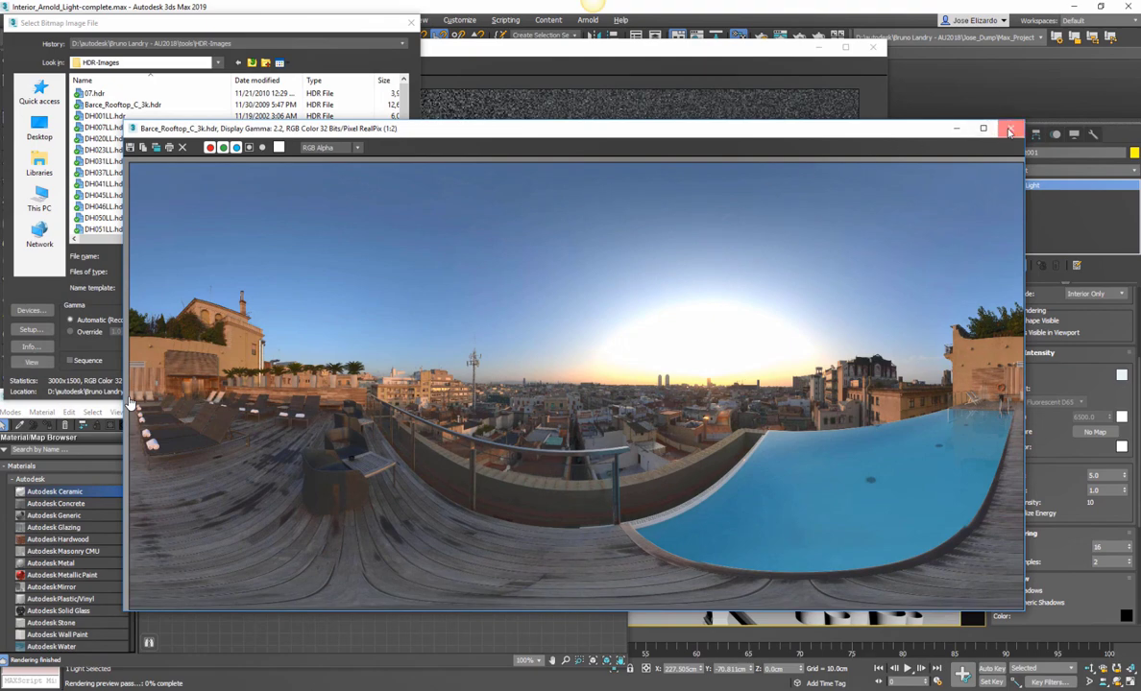
left_click(1009, 130)
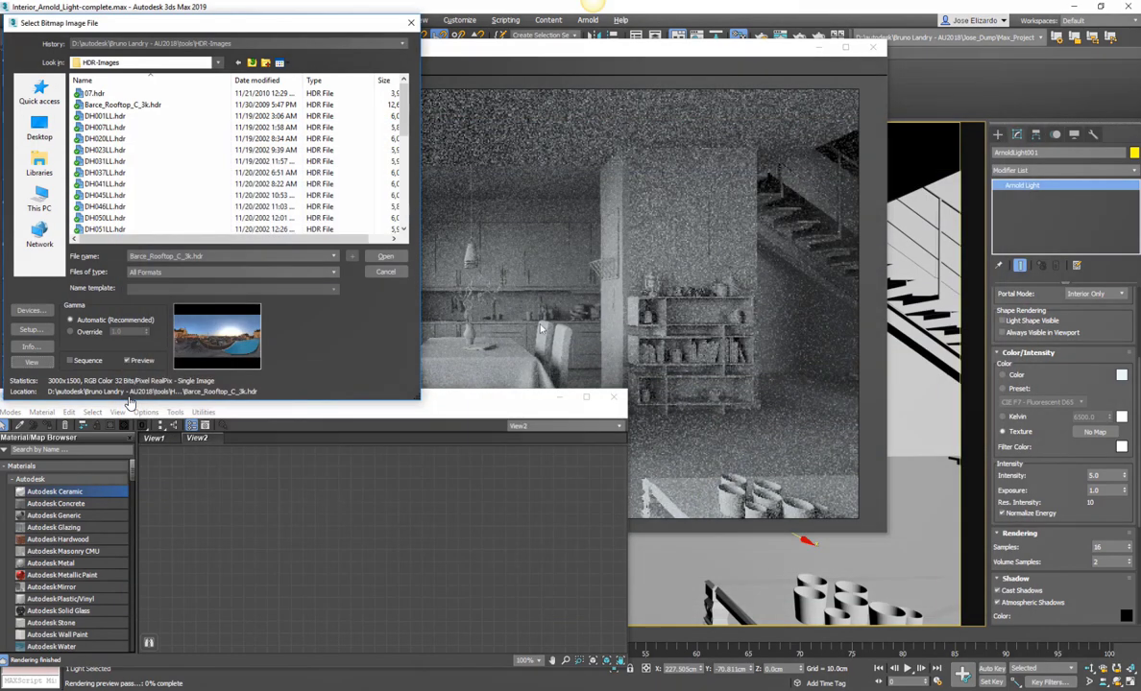
left_click(384, 257)
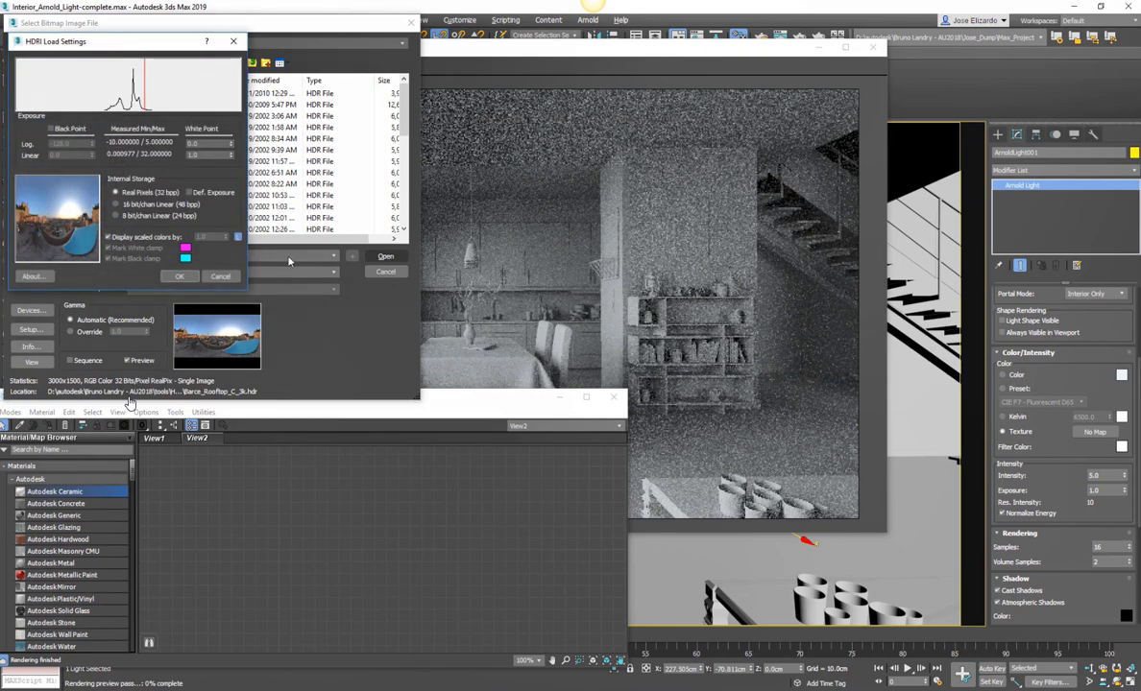
left_click(179, 276)
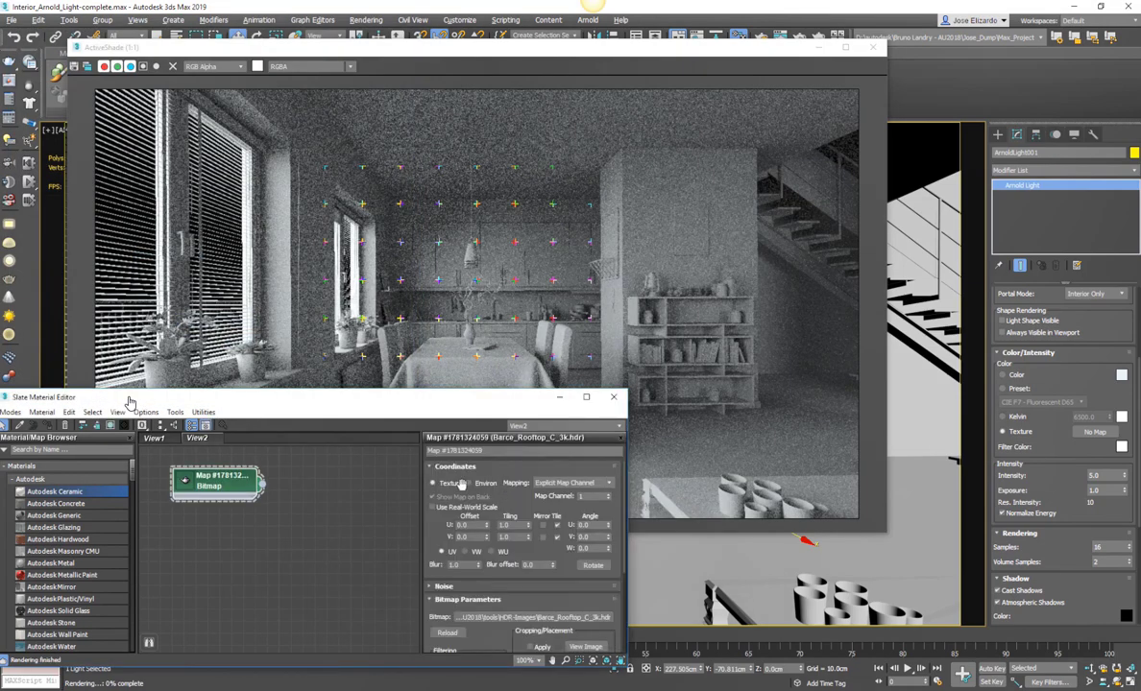
Step: Set the HDR bitmap to Spherical Environment mapping with a U offset of -0.85 and a U tiling of -1.0
left_click(469, 483)
left_click(566, 483)
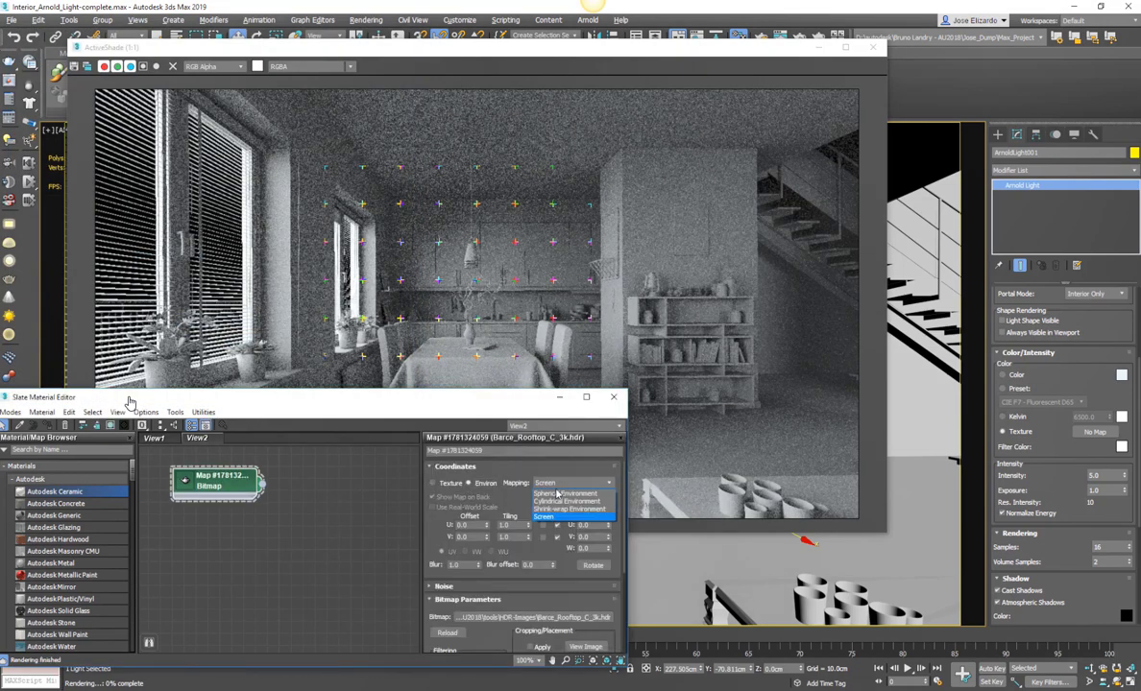
left_click(557, 493)
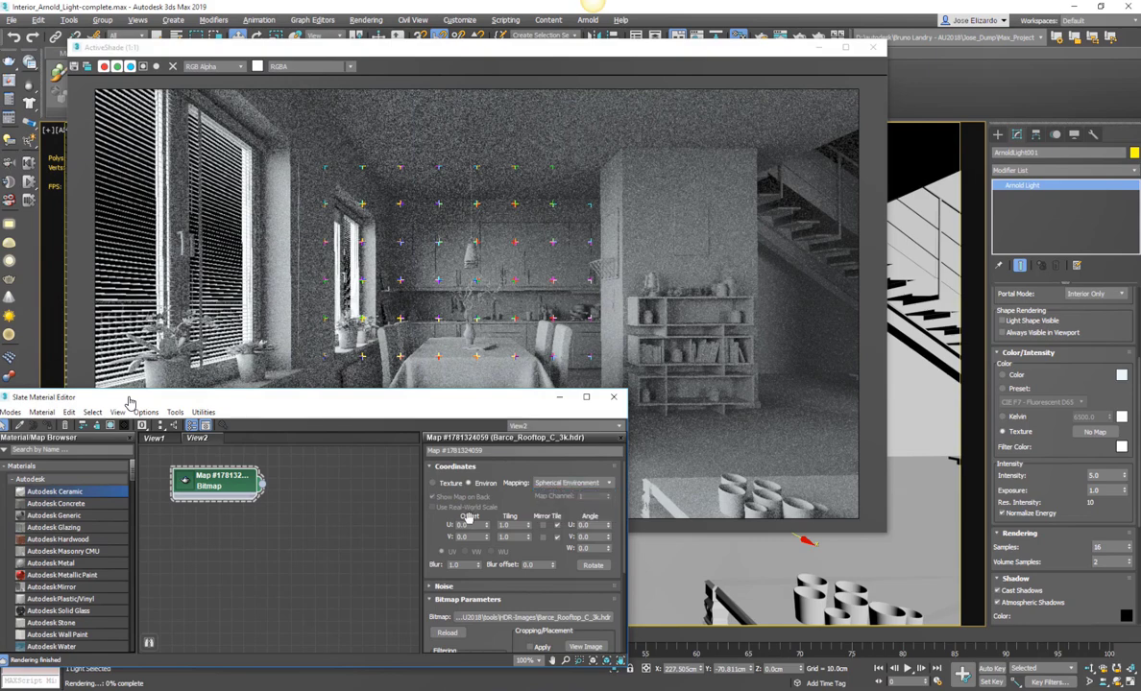
left_click(470, 527)
type("-0.85")
key("Tab")
Step: Connect the HDR bitmap to the skydome light's texture slot and bring the ActiveShade preview to the front
left_click_drag(262, 484, 1095, 432)
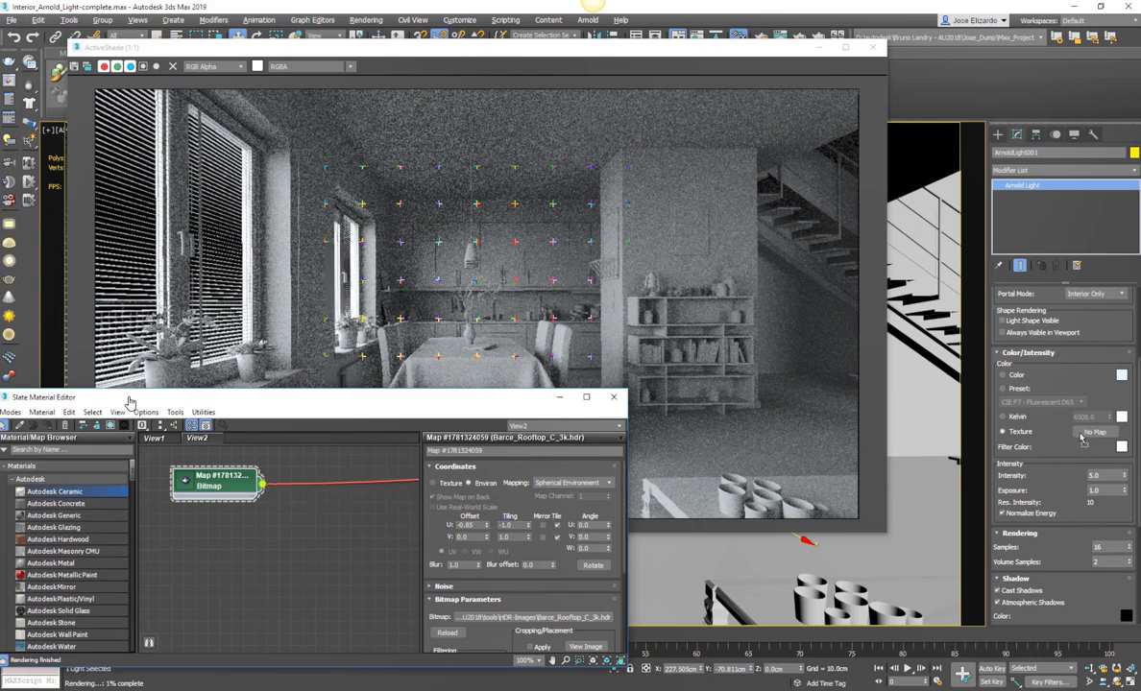
left_click(542, 381)
left_click(530, 343)
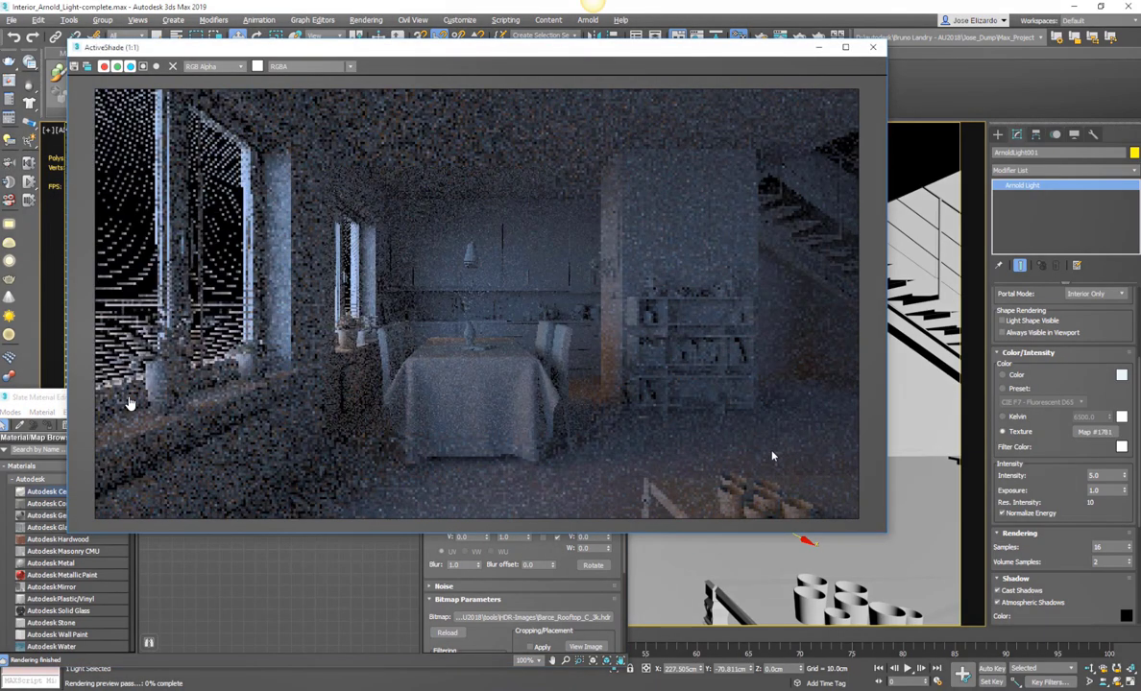
Step: Try a different U offset on the HDR bitmap to rotate the environment lighting
left_click(330, 559)
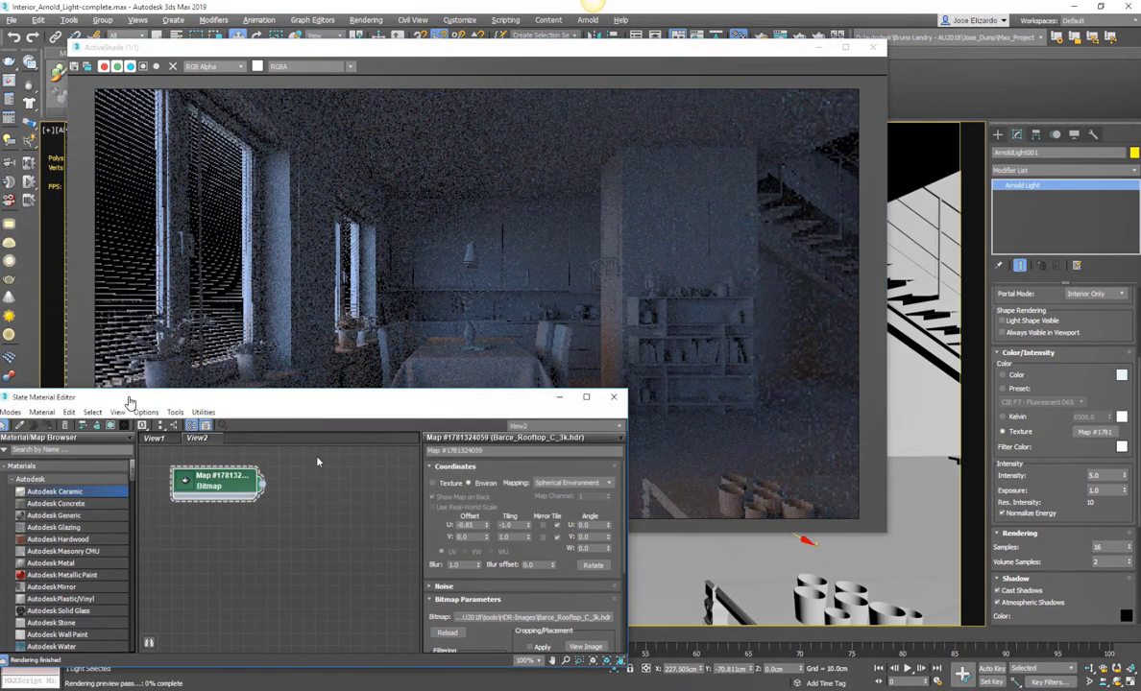
left_click_drag(431, 398, 403, 562)
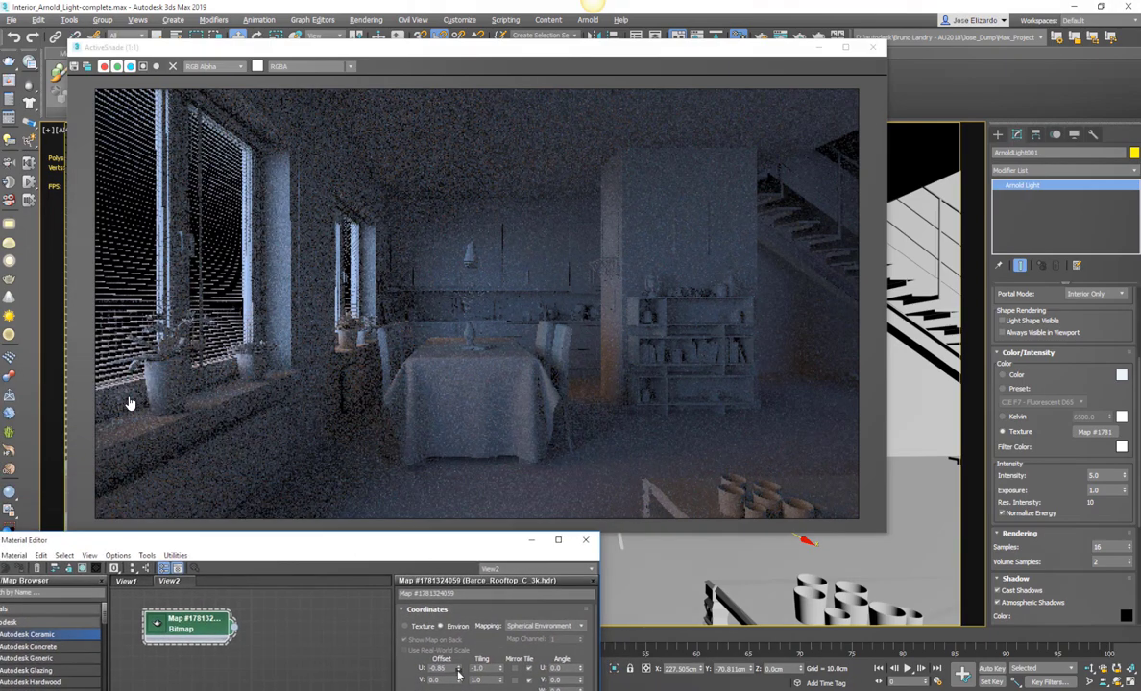
left_click_drag(458, 671, 465, 21)
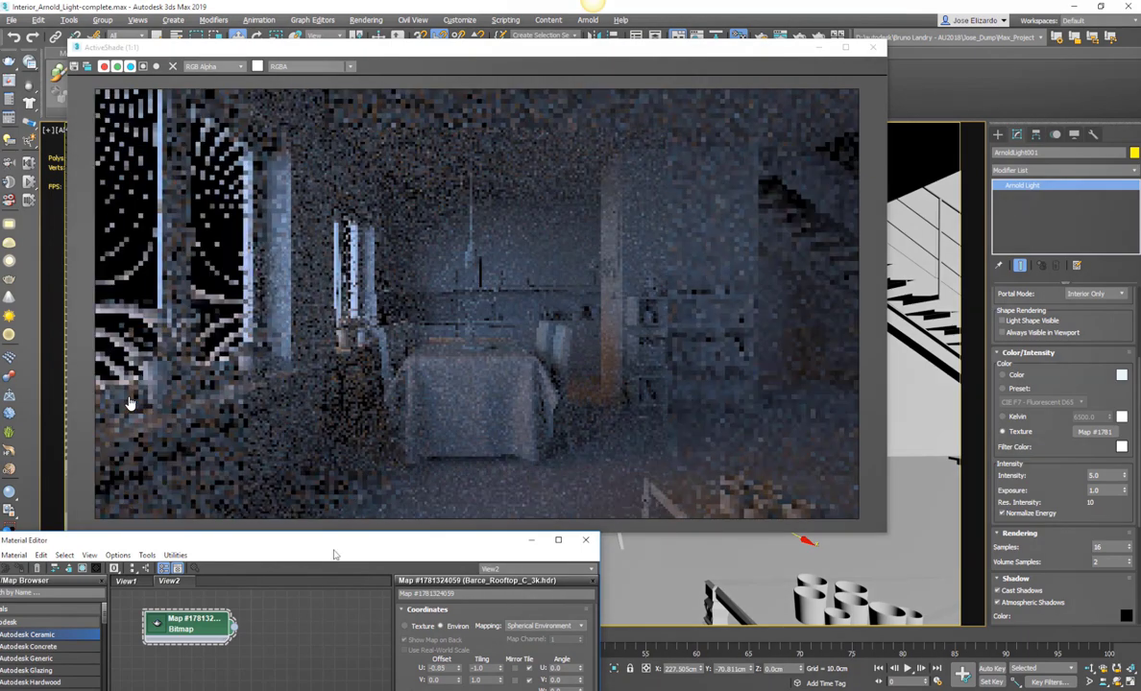
Step: Add an Arnold Color Correct map fed by the HDR bitmap's output through its input socket
left_click_drag(354, 543, 417, 455)
left_click_drag(297, 539, 317, 555)
mouse_move(365, 571)
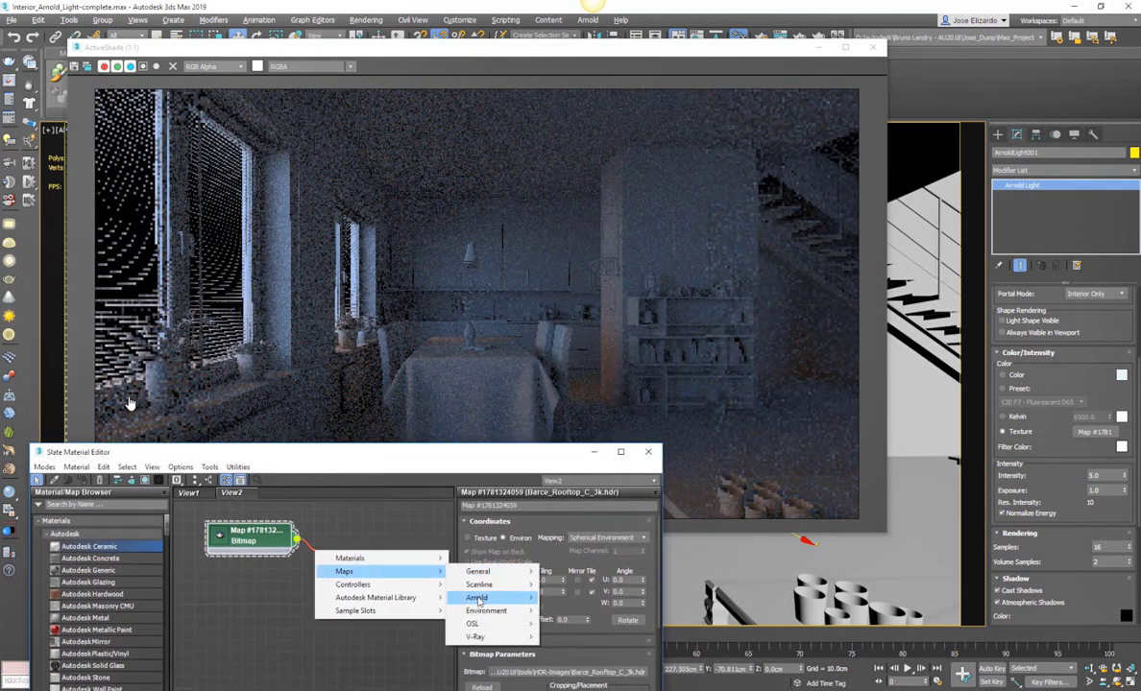
mouse_move(479, 599)
mouse_move(569, 466)
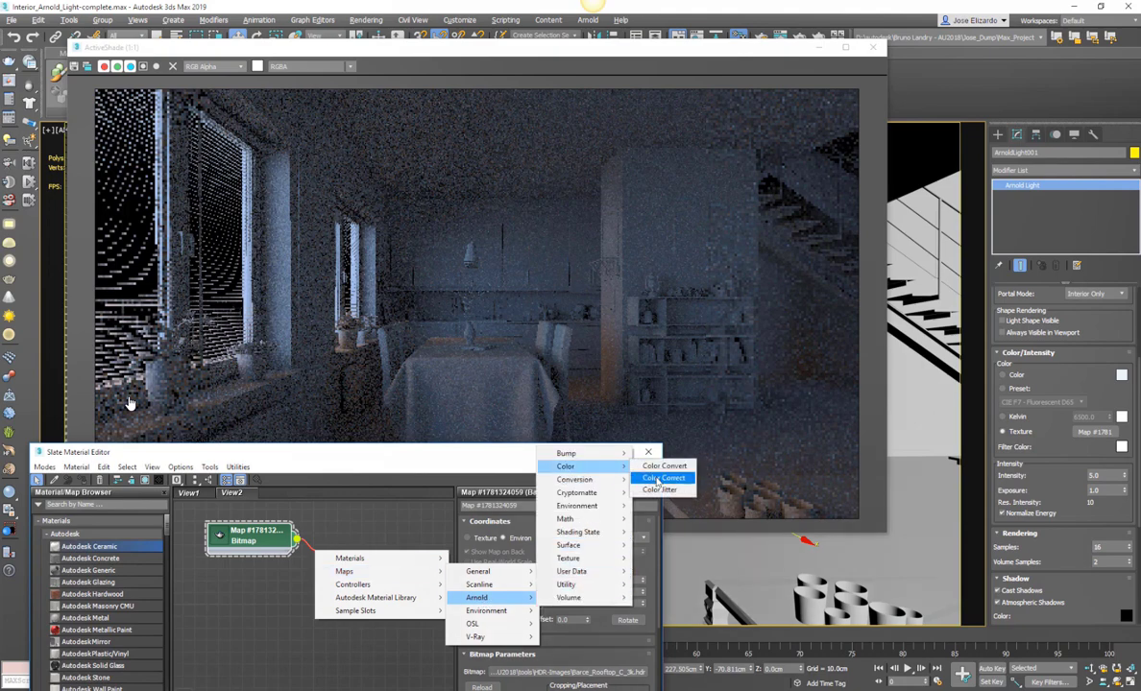
left_click(659, 480)
left_click(338, 424)
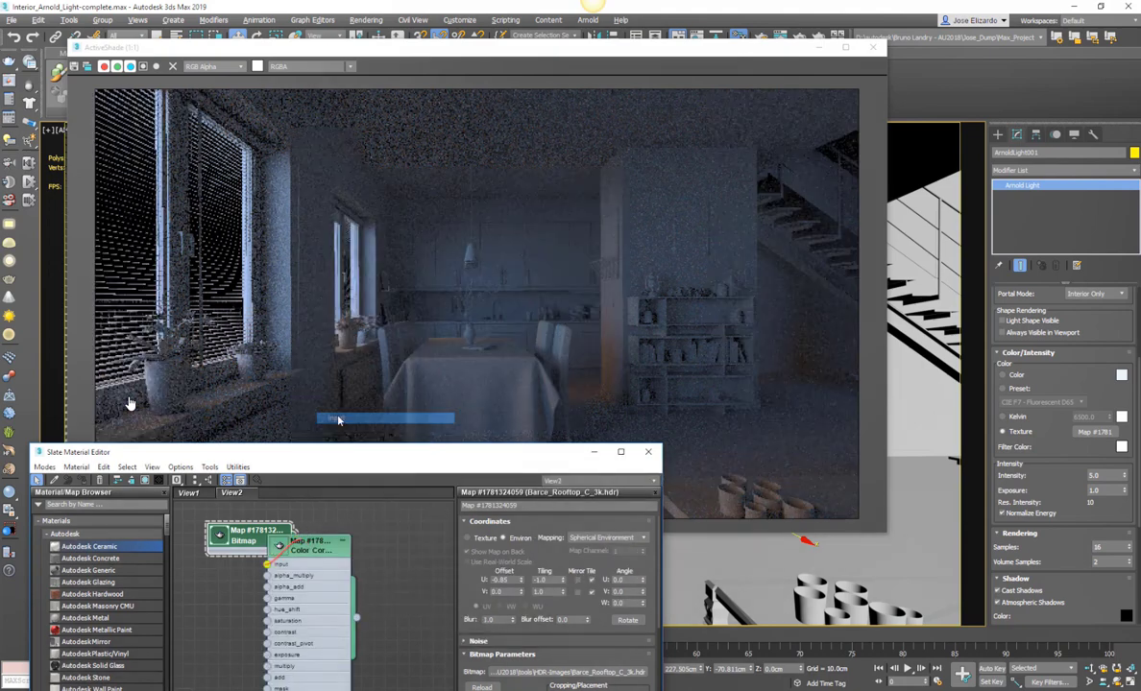
Step: Place the Color Correct node beside the bitmap and connect its output to the skydome light's texture slot
left_click_drag(306, 545, 350, 533)
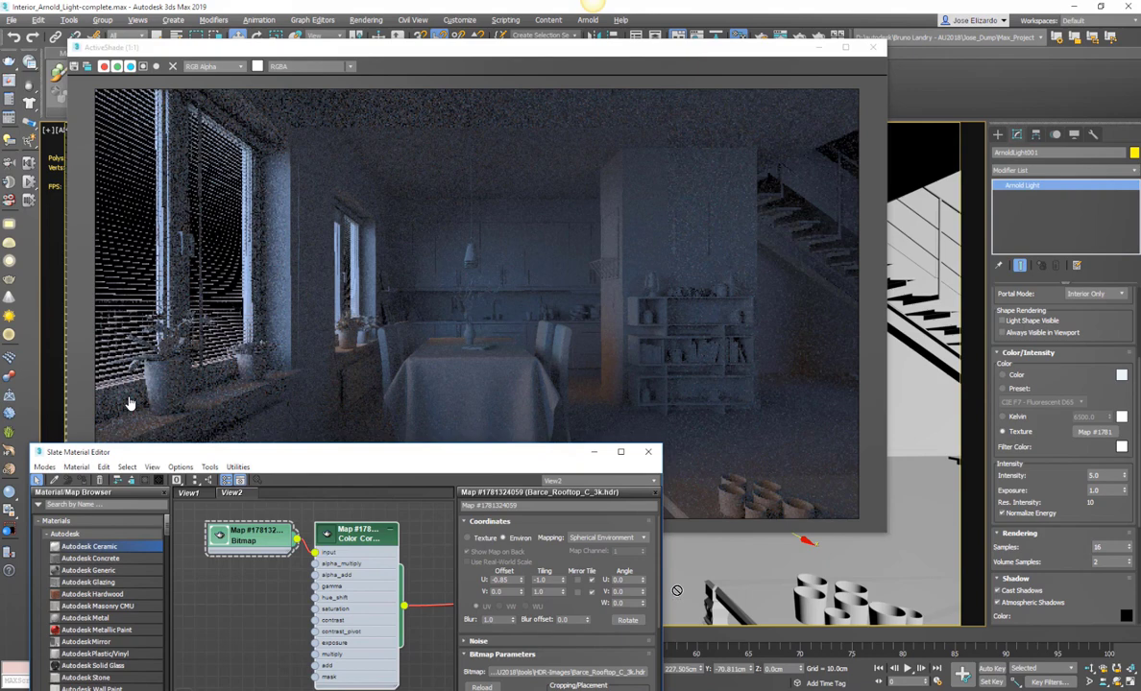
left_click_drag(677, 591, 1095, 431)
left_click(544, 385)
Step: Set the Color Correct map's exposure to 3 to brighten the HDR lighting
left_click(361, 539)
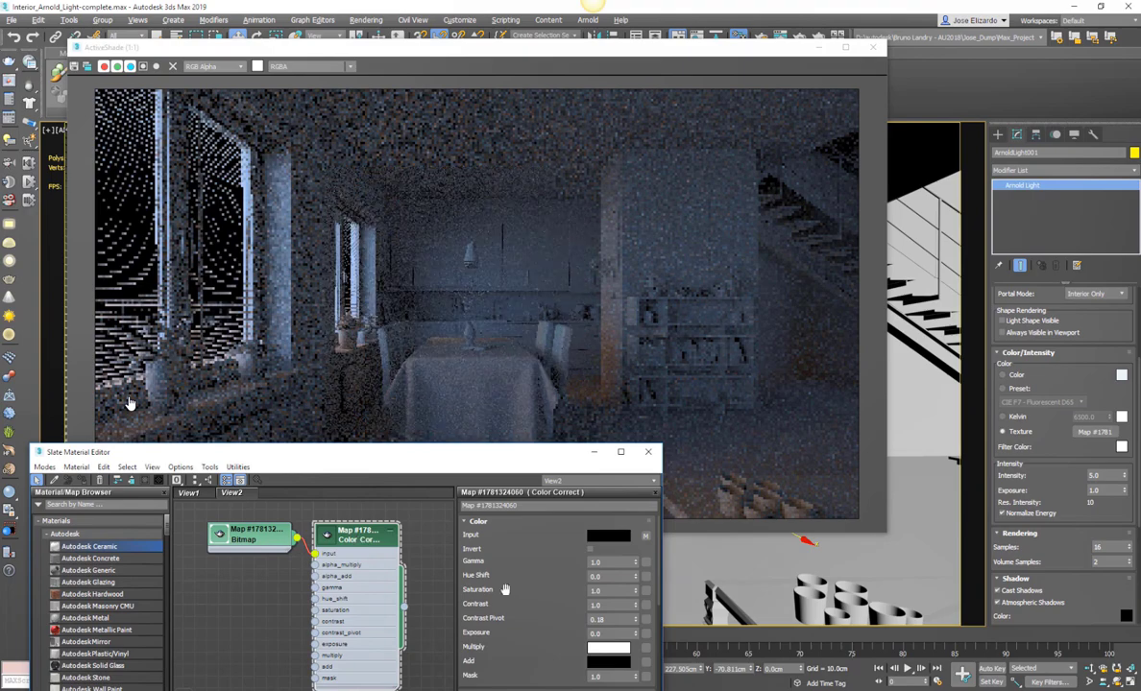
left_click_drag(540, 635, 546, 602)
left_click(606, 602)
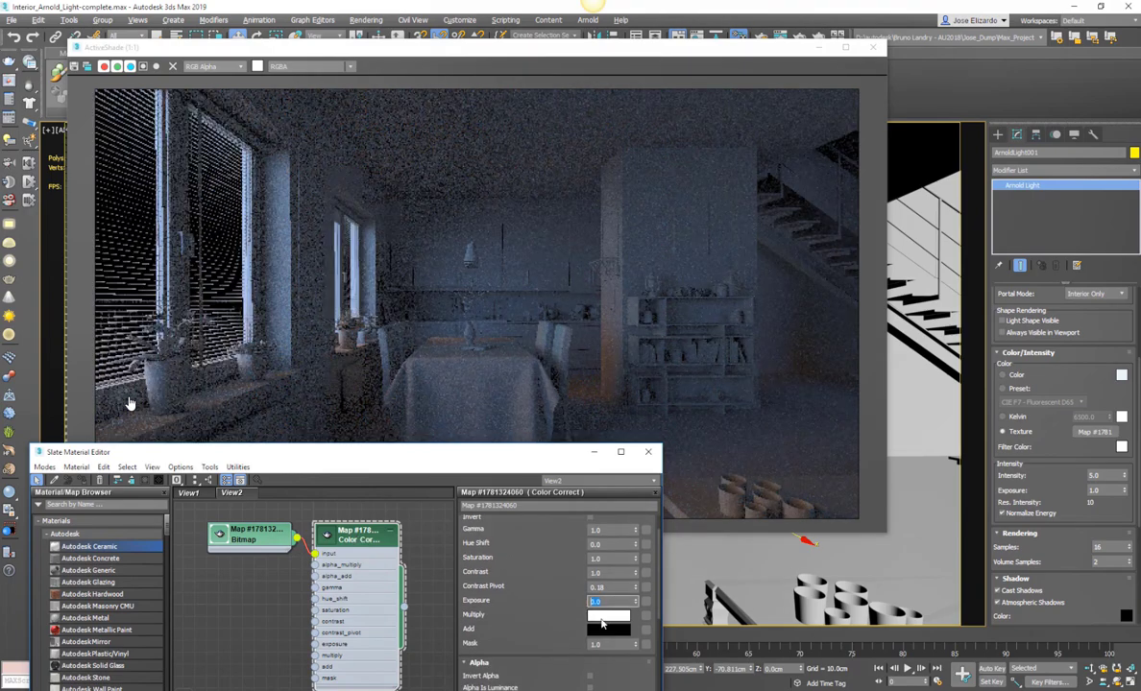
type("3")
key("Return")
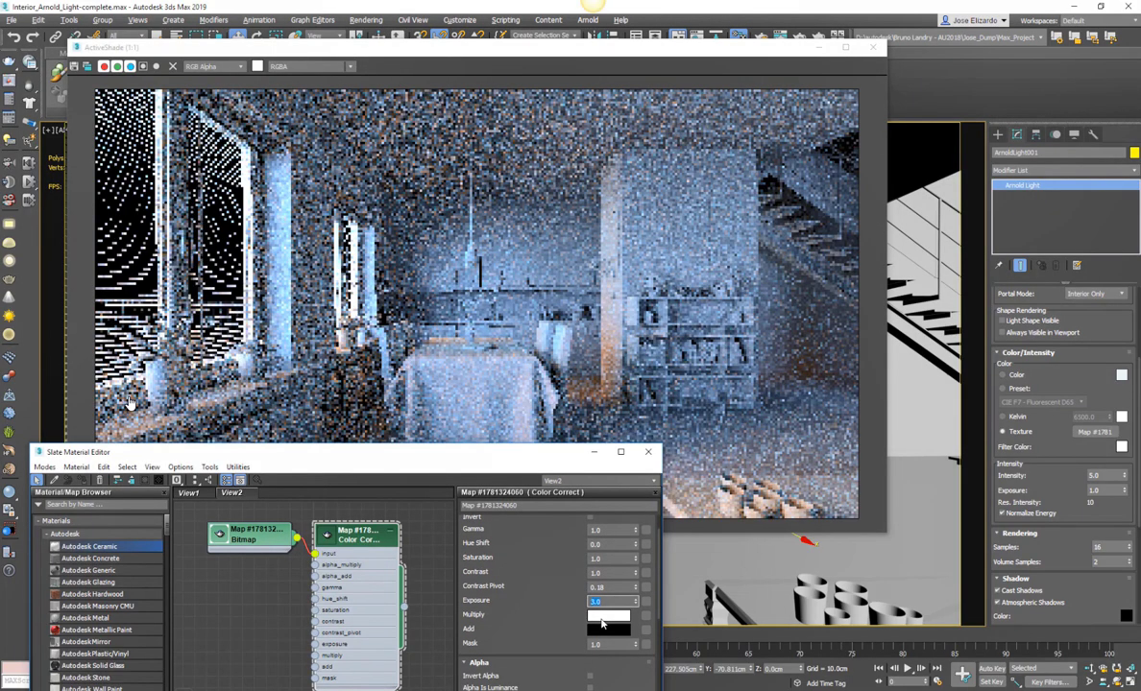
Step: Set the Color Correct map's saturation to 0.5 and bring the ActiveShade preview to the front
left_click(596, 559)
type("0.5")
left_click(683, 488)
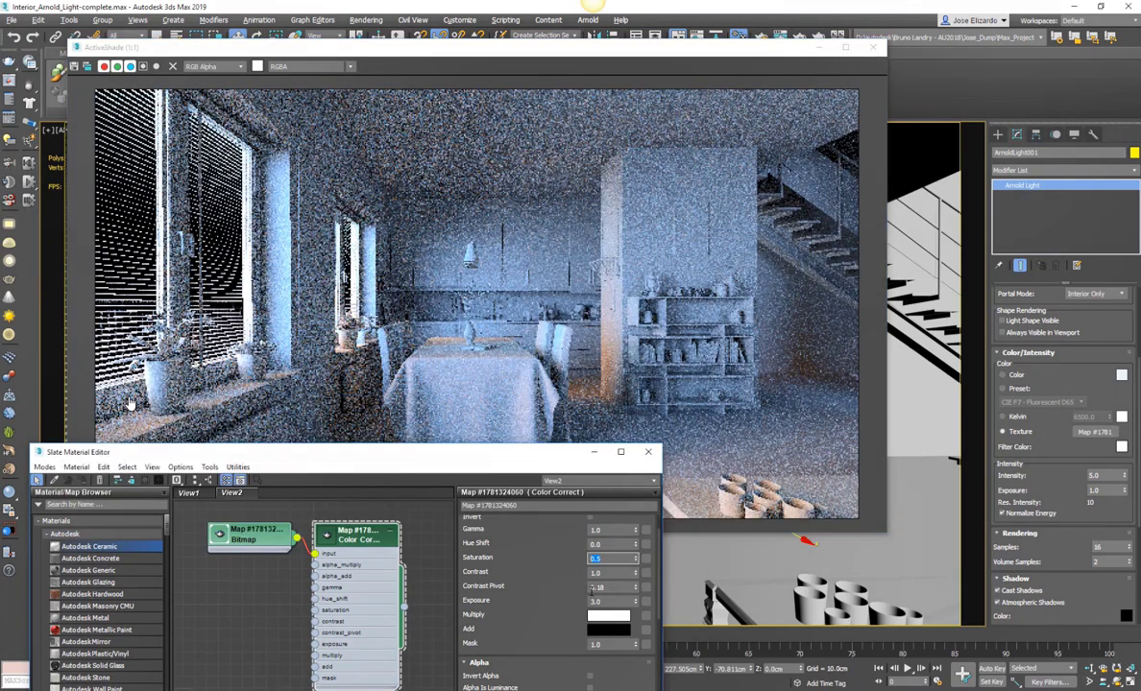
key("Return")
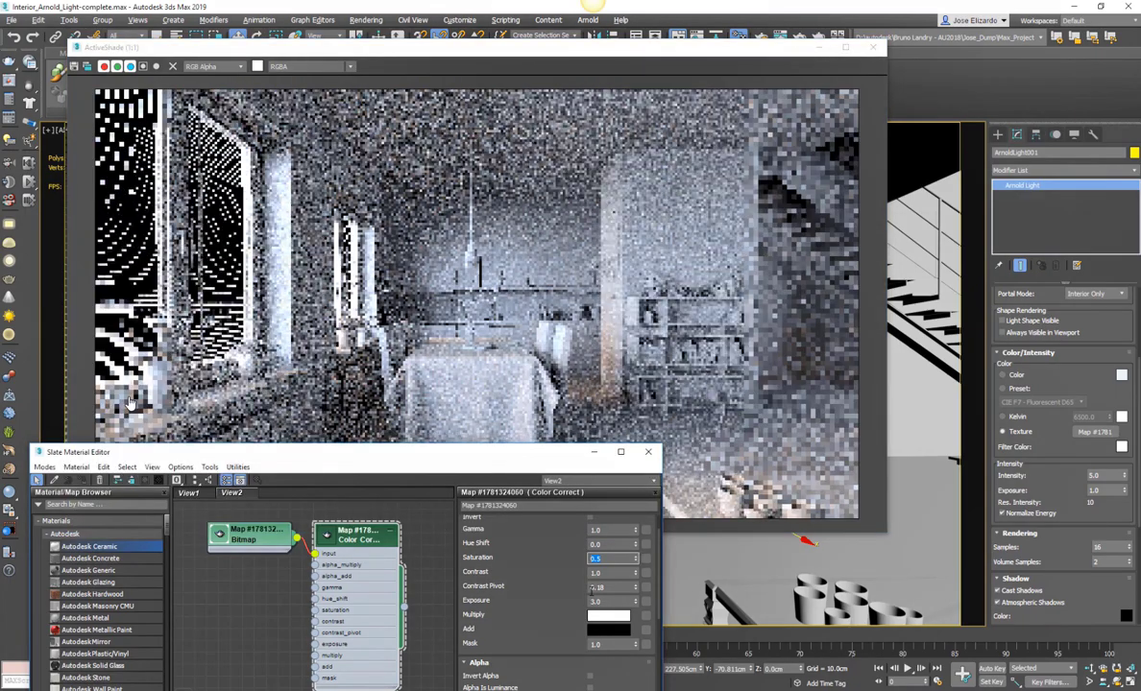
left_click(642, 375)
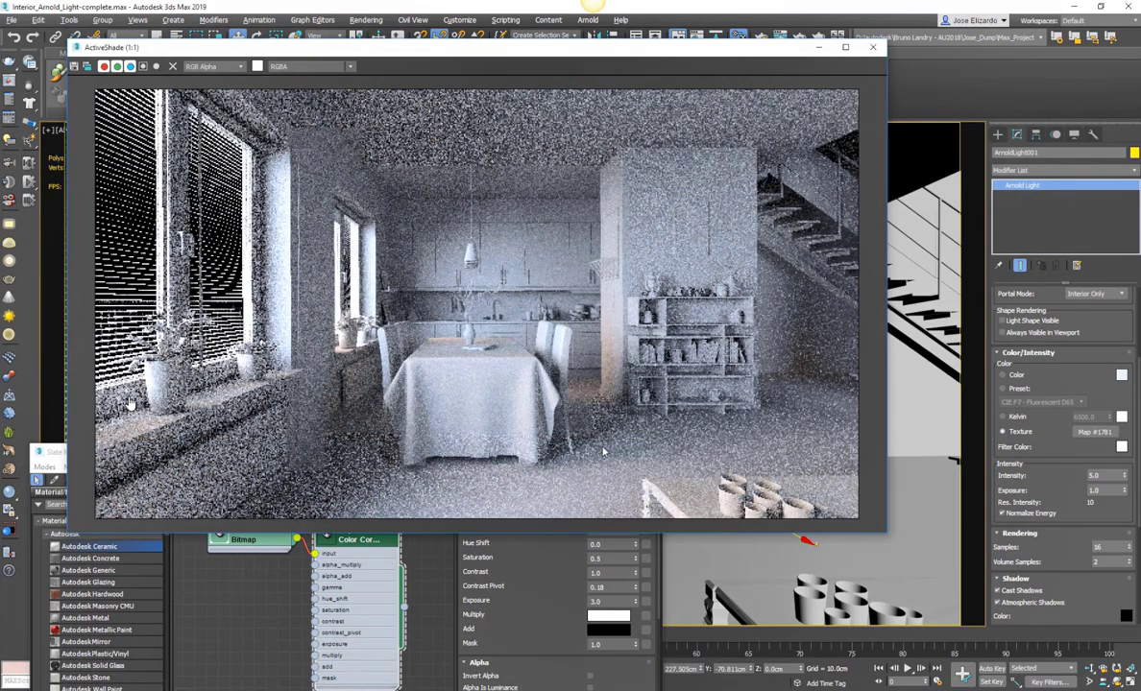